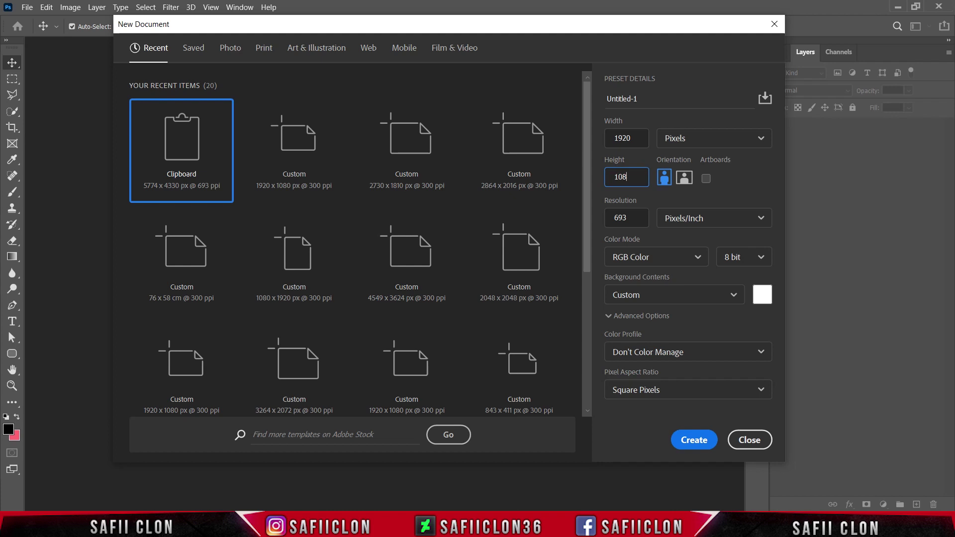
Step: Set the resolution to 300 pixels/inch and create the 1920 x 1080 pixel document
click(687, 218)
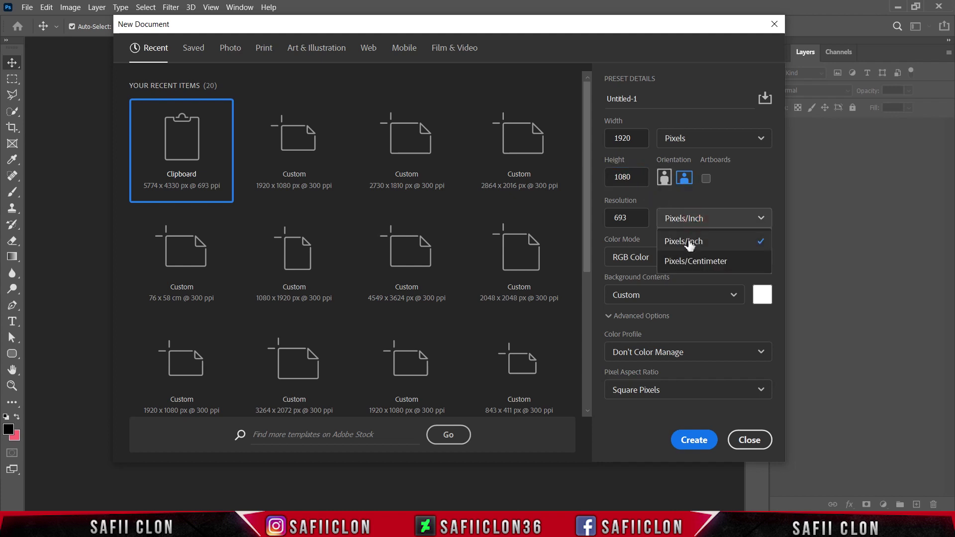
click(688, 242)
double_click(622, 212)
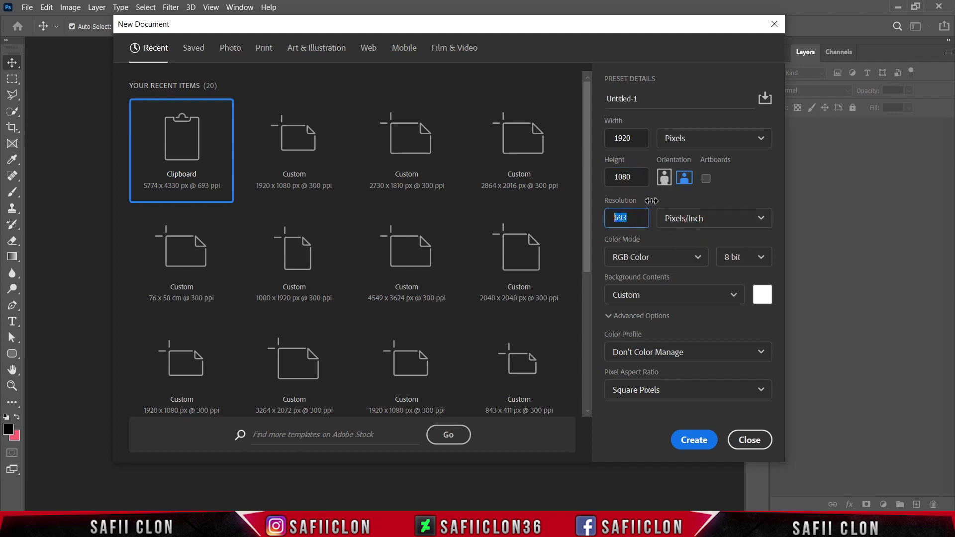
text(300)
click(695, 441)
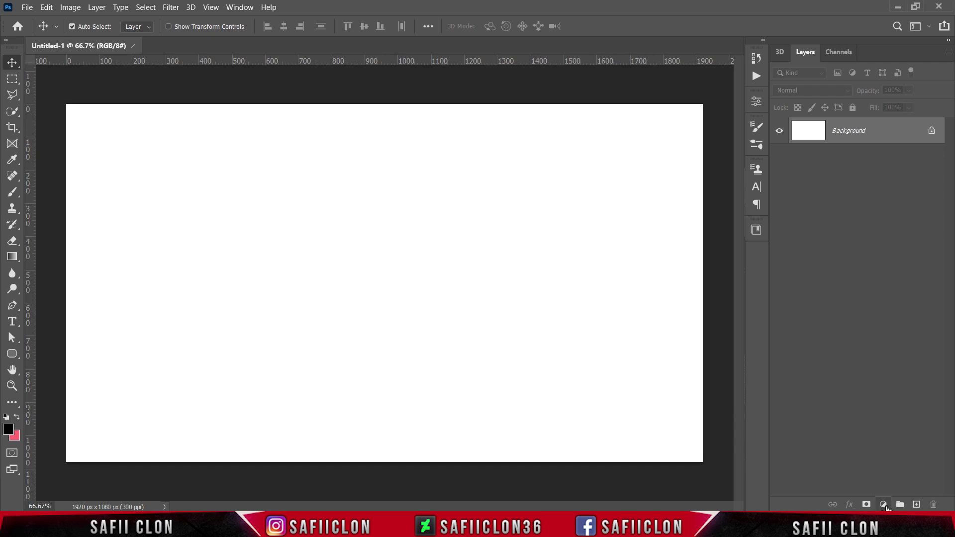
Step: Add a gradient fill layer above the background and load the Black, White preset from the Basics gradients
click(886, 506)
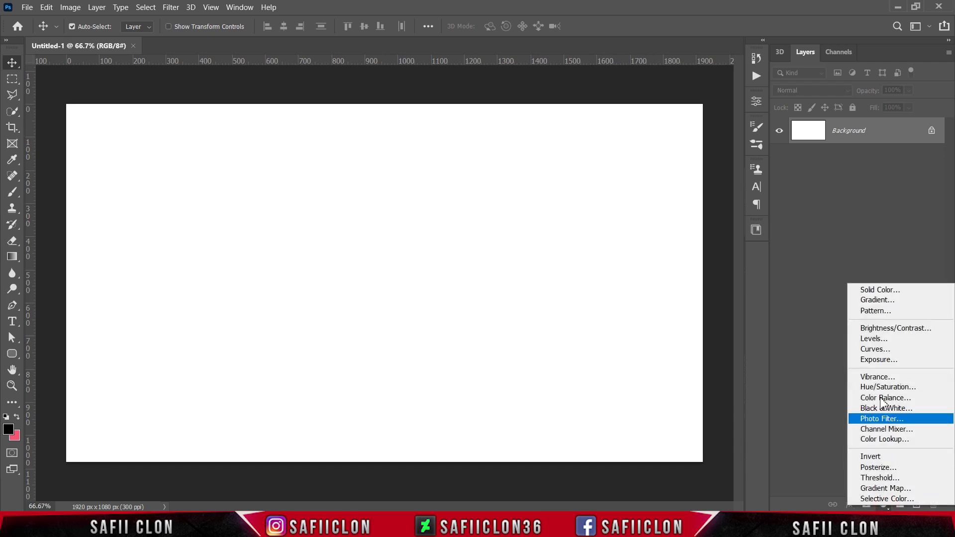
click(878, 301)
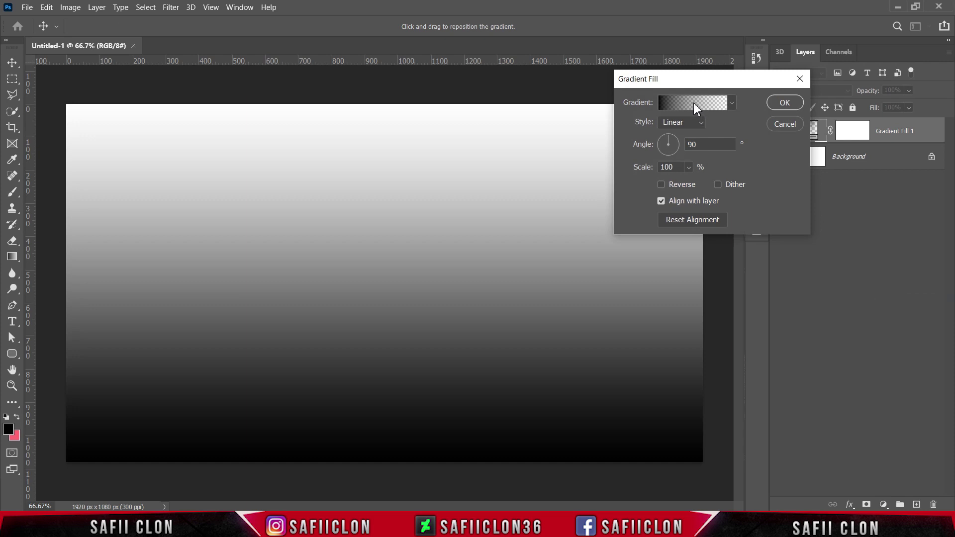
click(694, 103)
click(673, 130)
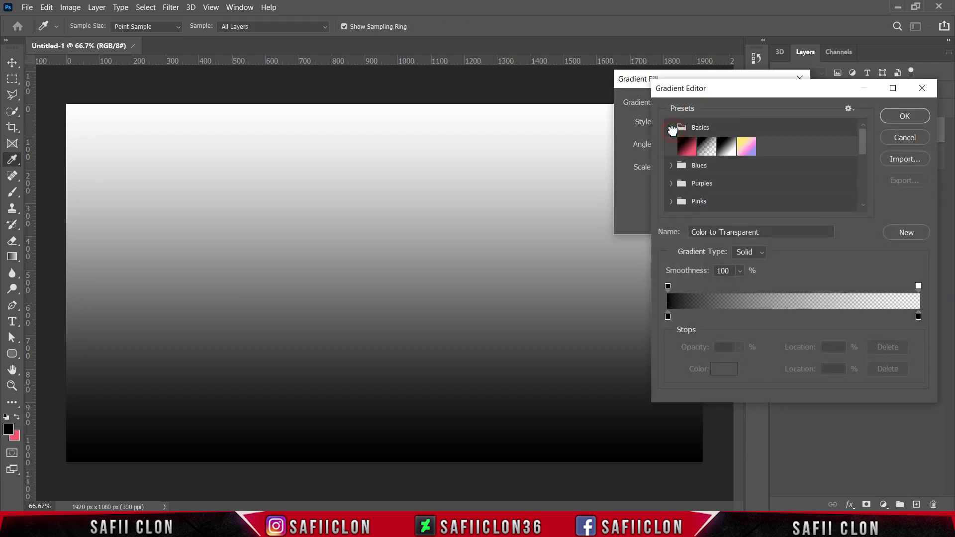
click(729, 146)
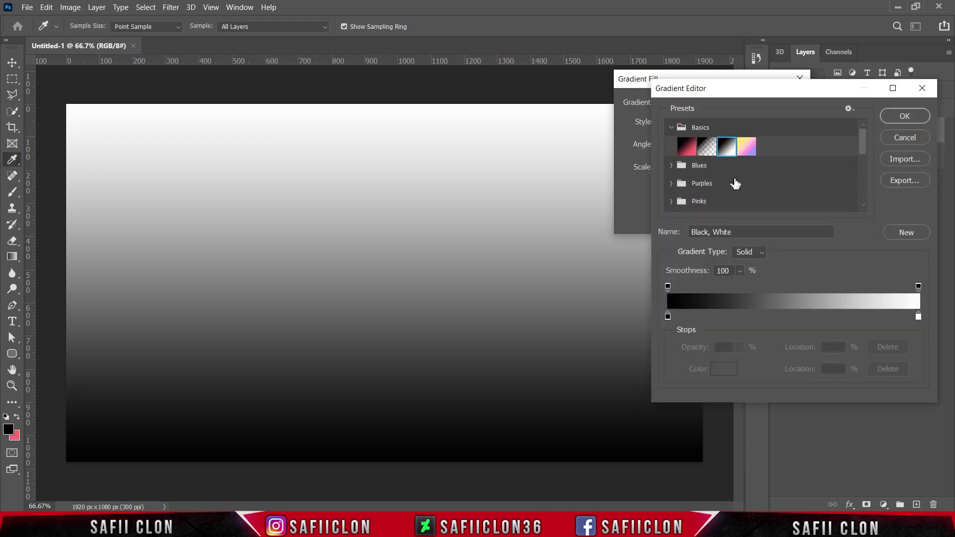
Step: Set the gradient's starting colour stop at 0% to f55672
click(668, 317)
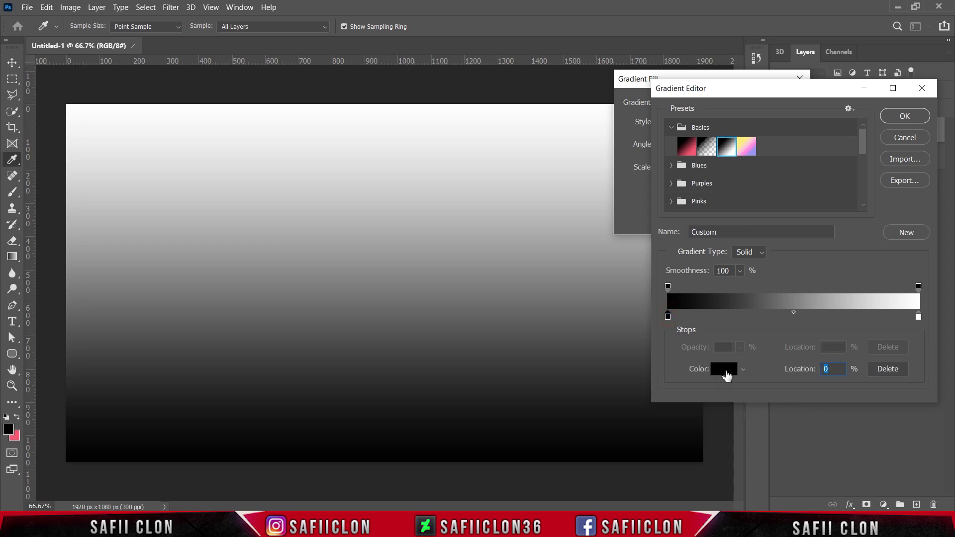
click(725, 371)
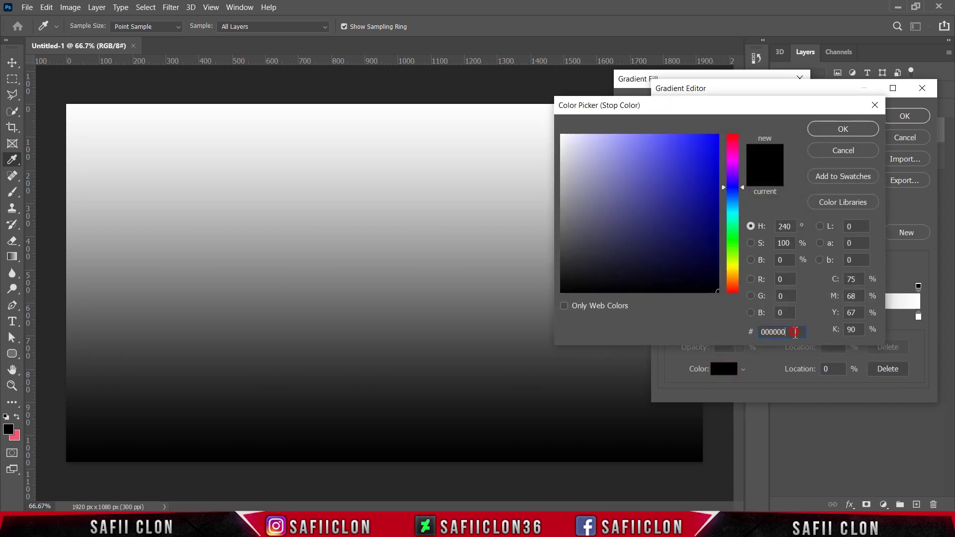
text(f)
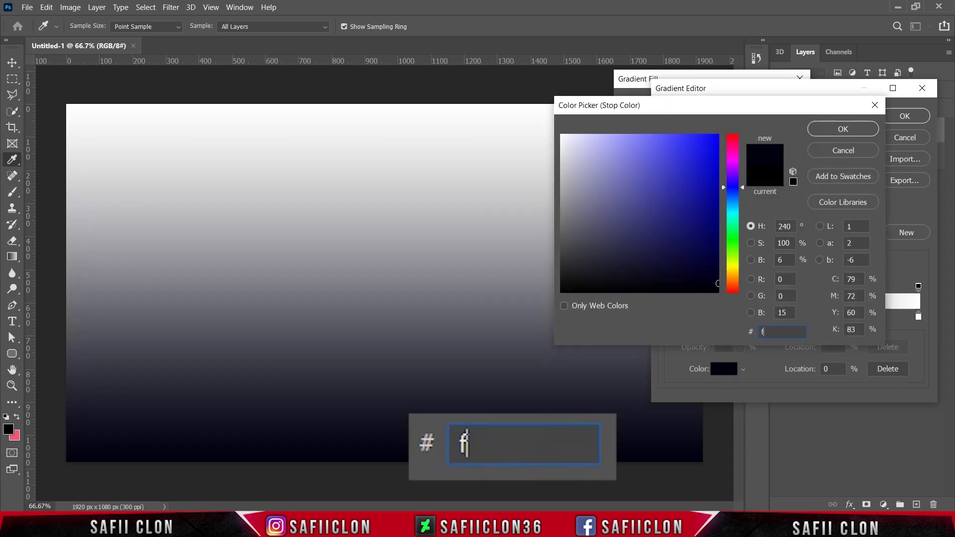
text(55672)
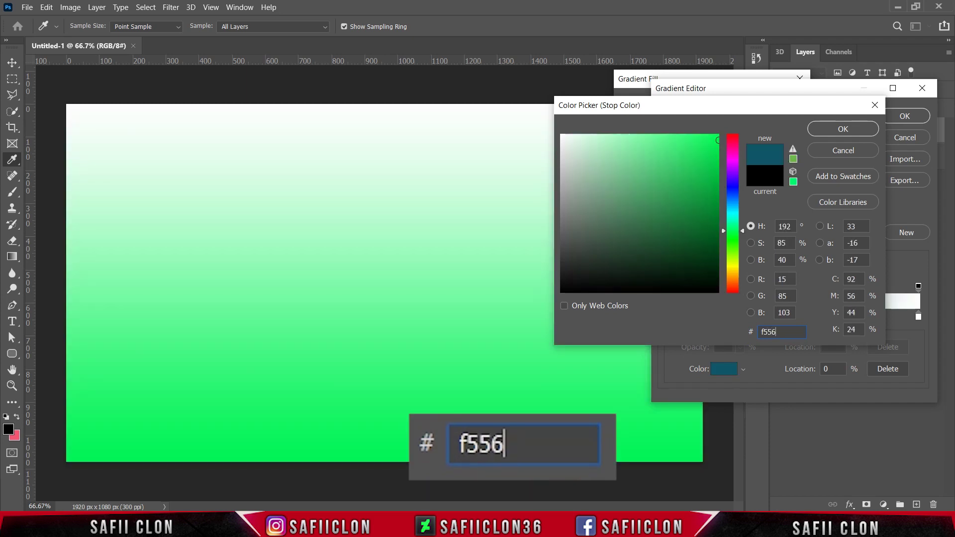
click(841, 130)
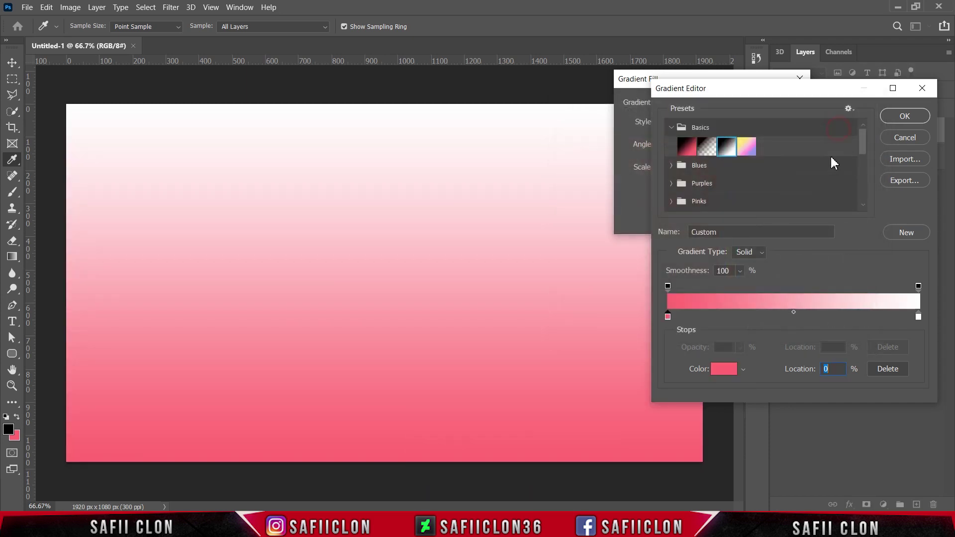
Step: Set the gradient's end colour stop at 100% to fc7c92 and accept the edited gradient
click(919, 317)
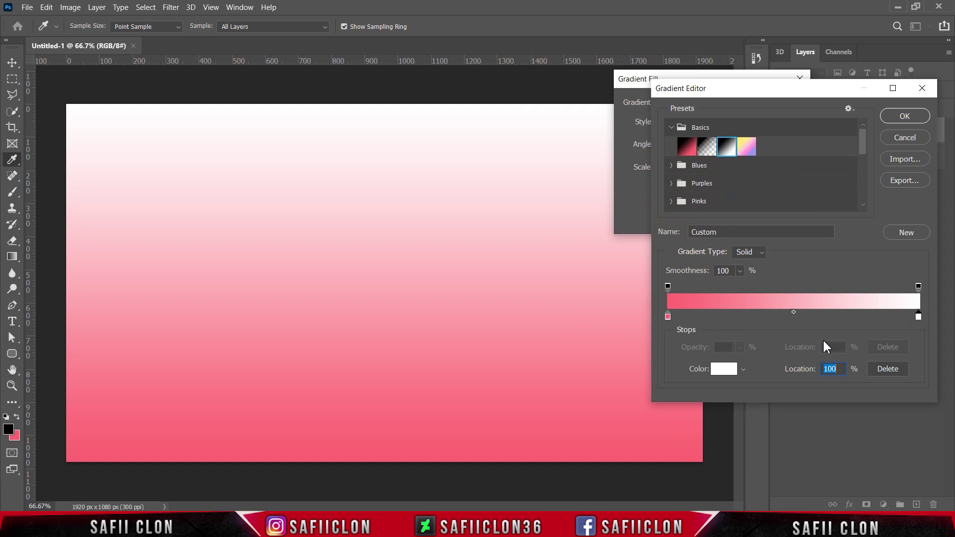
click(725, 368)
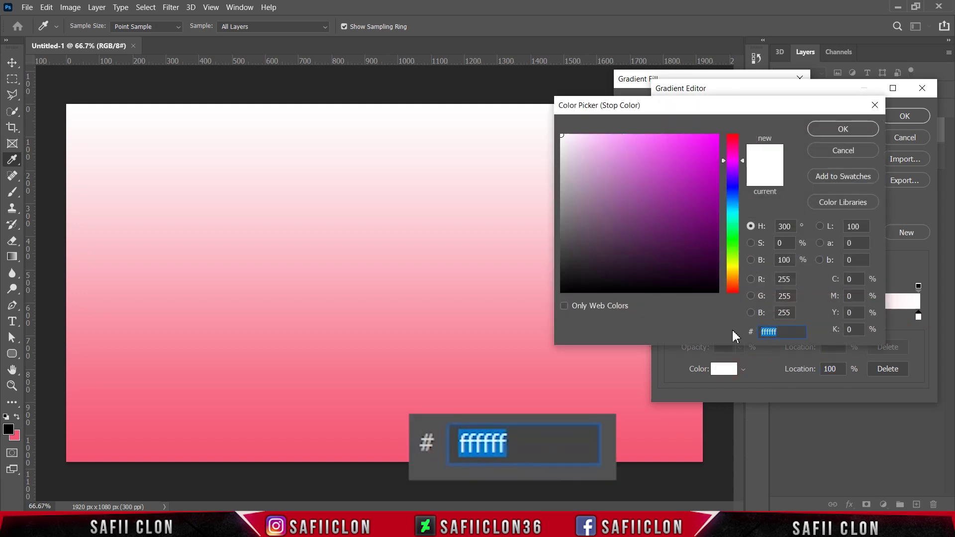
text(fc7)
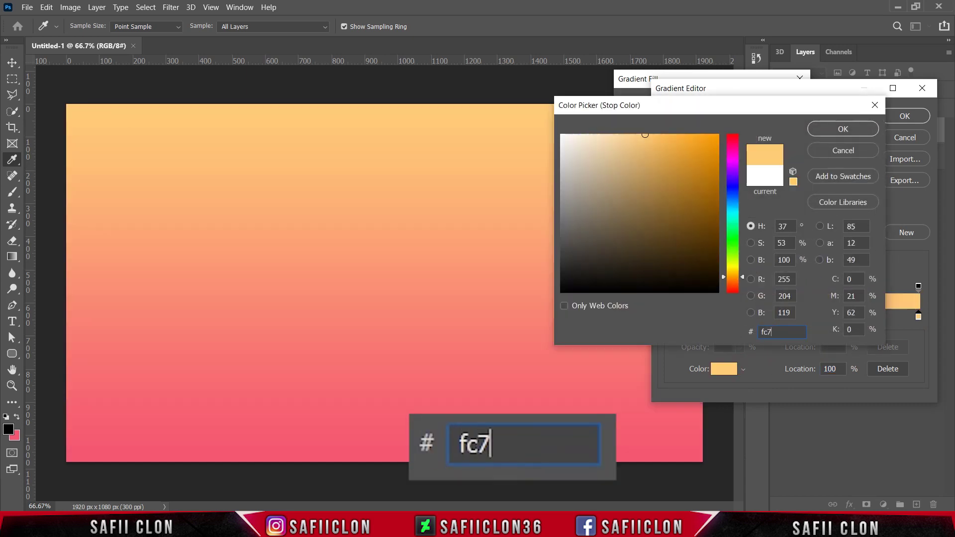
text(c92)
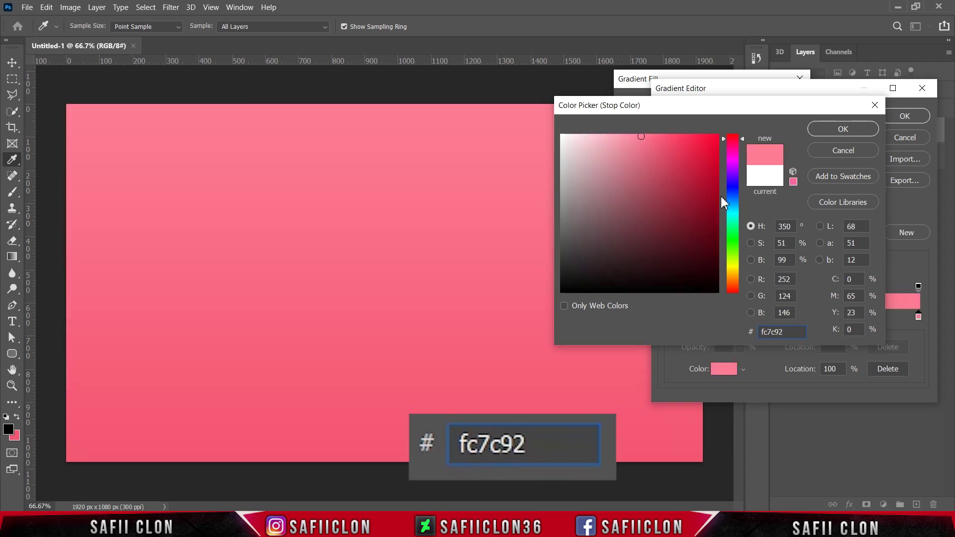
click(830, 131)
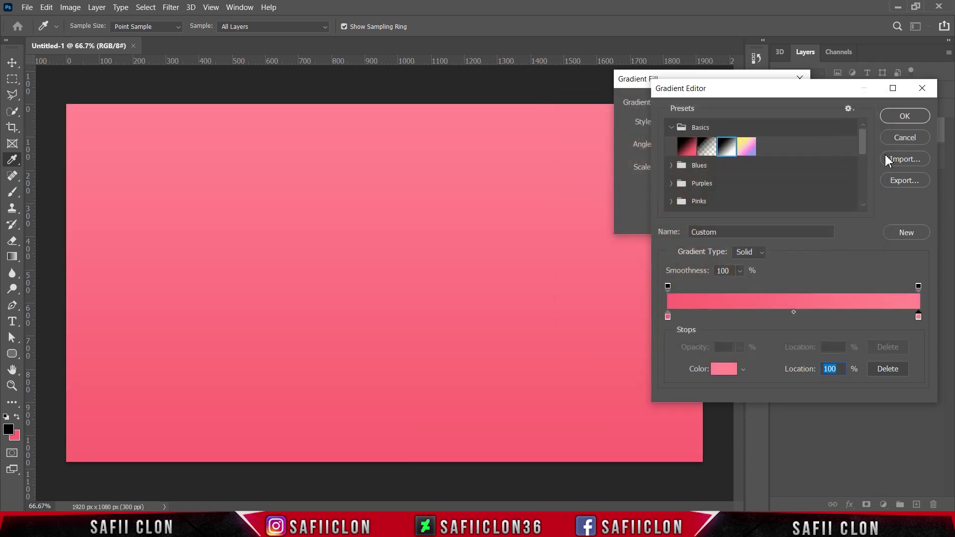
click(905, 117)
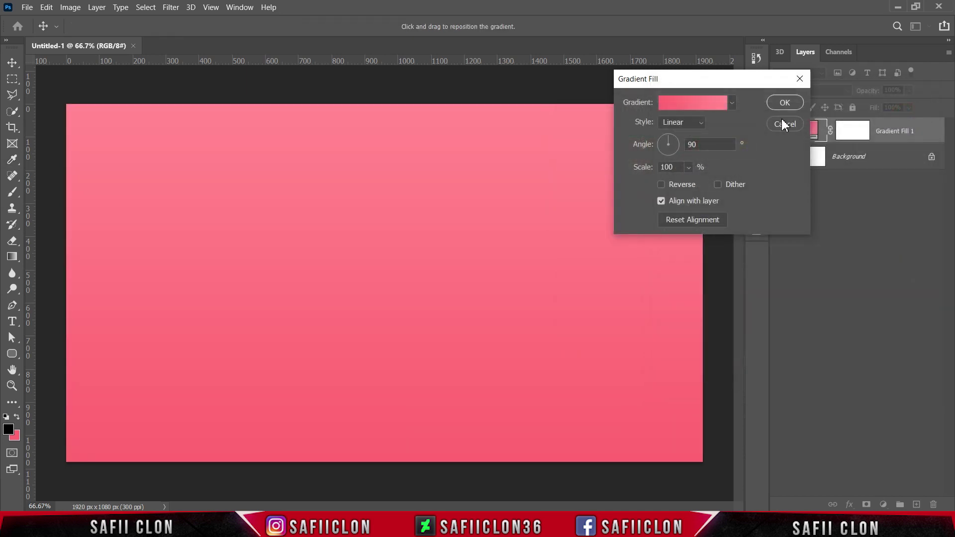
Step: Make the gradient fill radial and reversed with a scale of 253%, and apply it
click(701, 123)
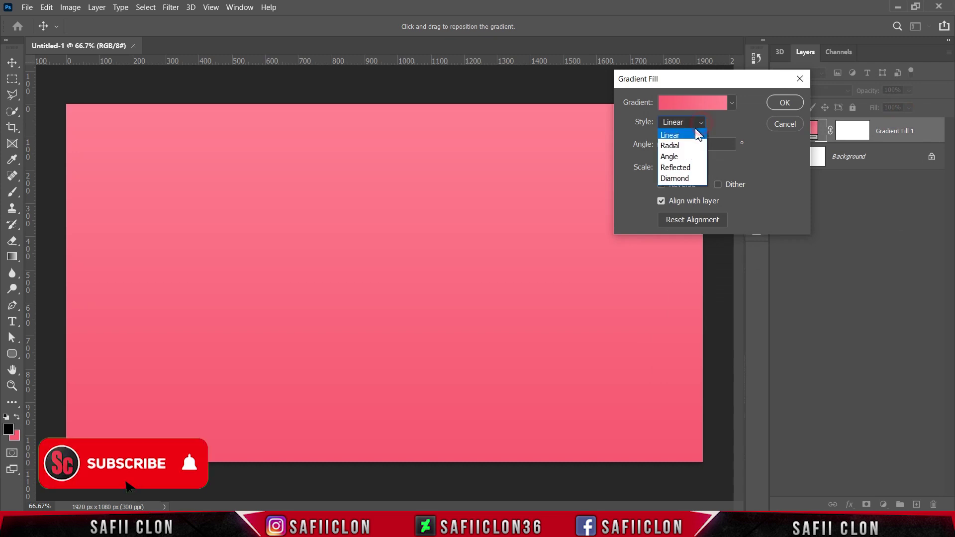
click(680, 146)
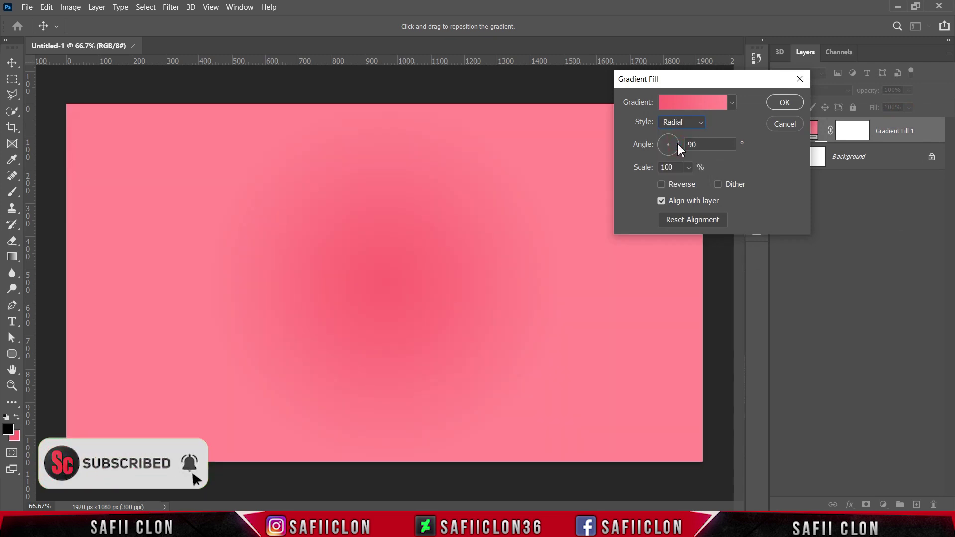
click(662, 184)
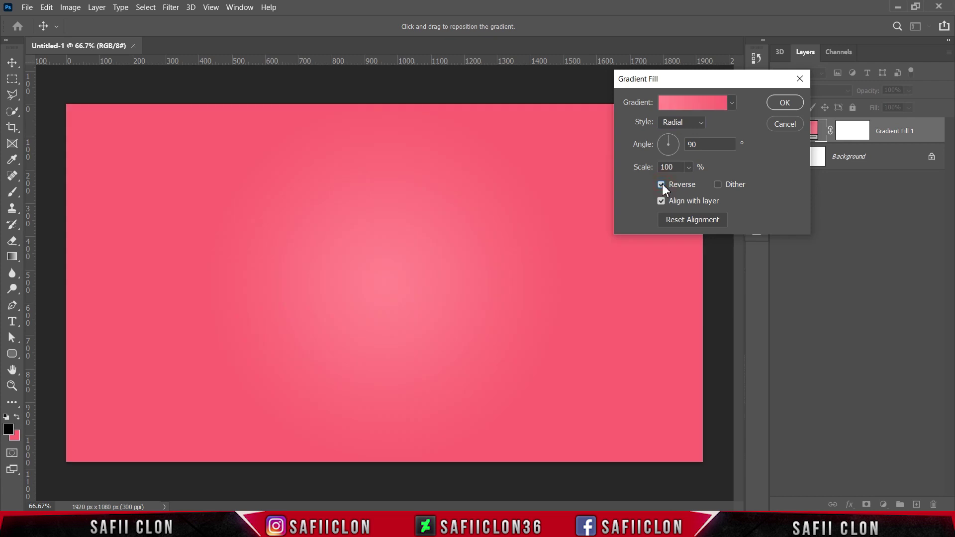
click(689, 168)
drag(694, 183, 695, 181)
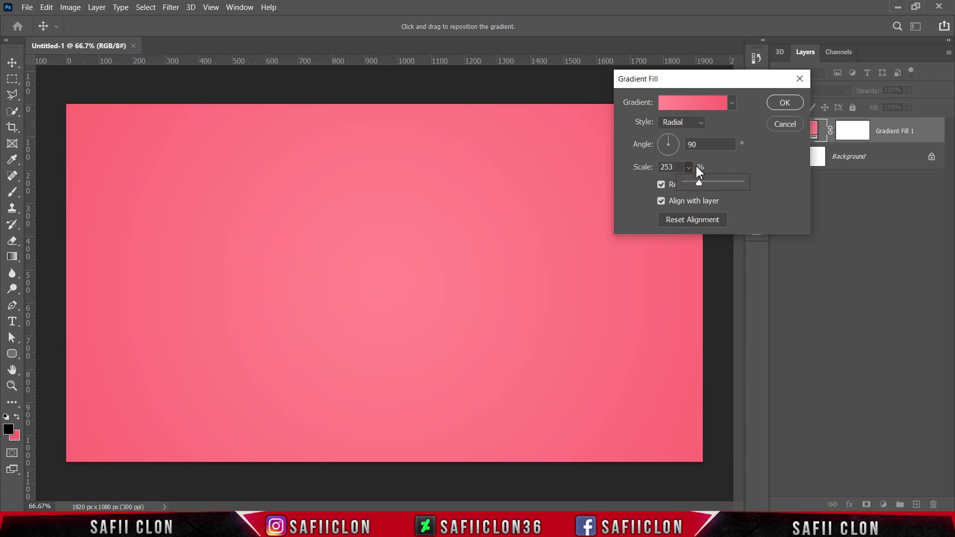
click(780, 103)
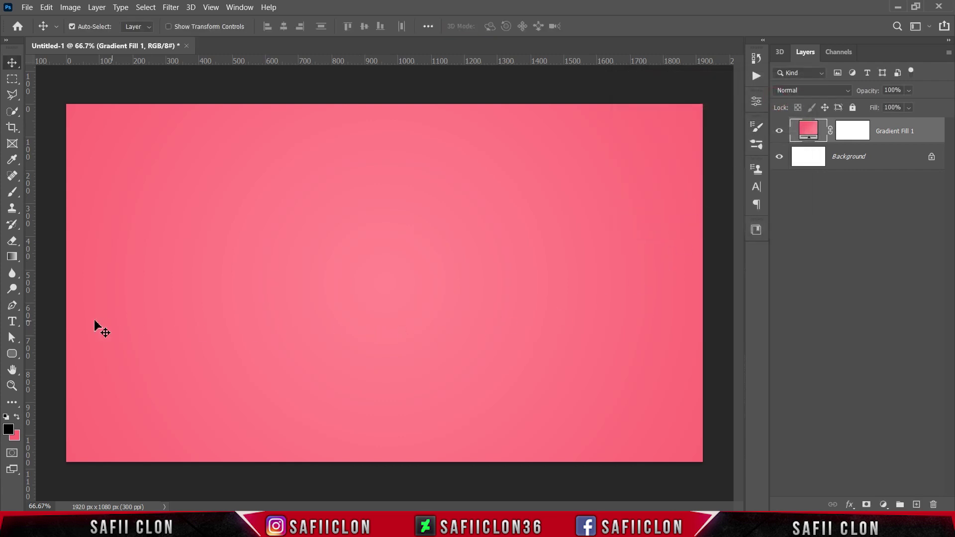
Step: Set up the Type tool with the Tiktok font and black (000000) as the text colour
click(12, 322)
drag(14, 326, 64, 321)
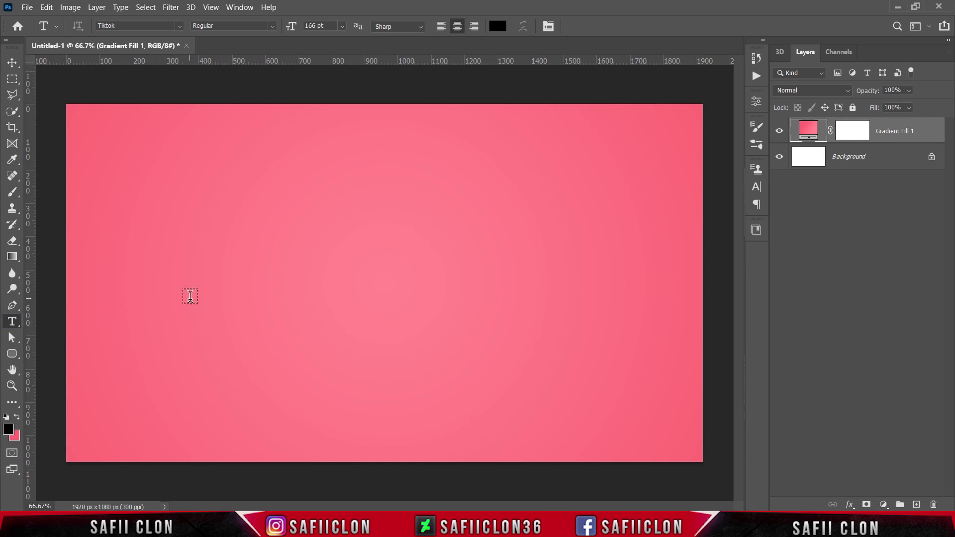
click(179, 27)
click(166, 64)
click(498, 26)
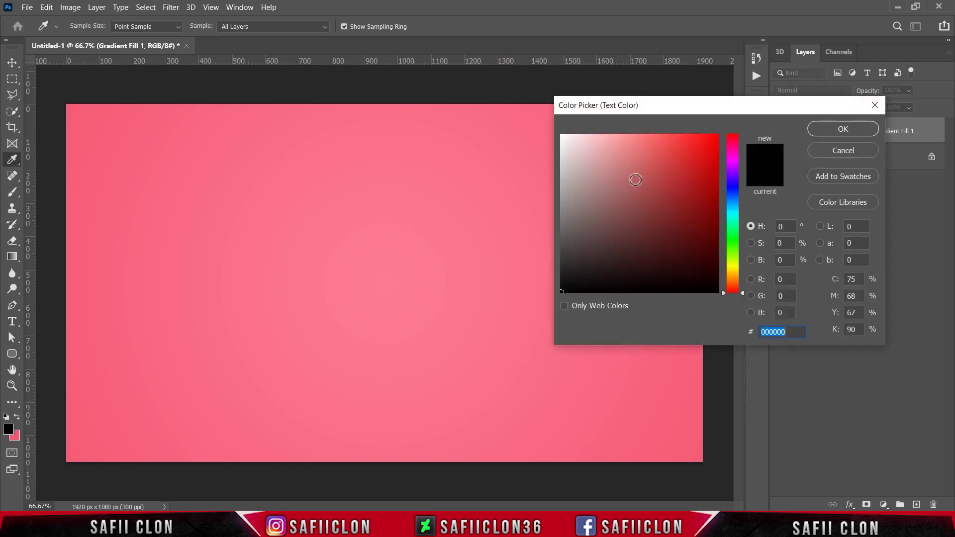
click(836, 131)
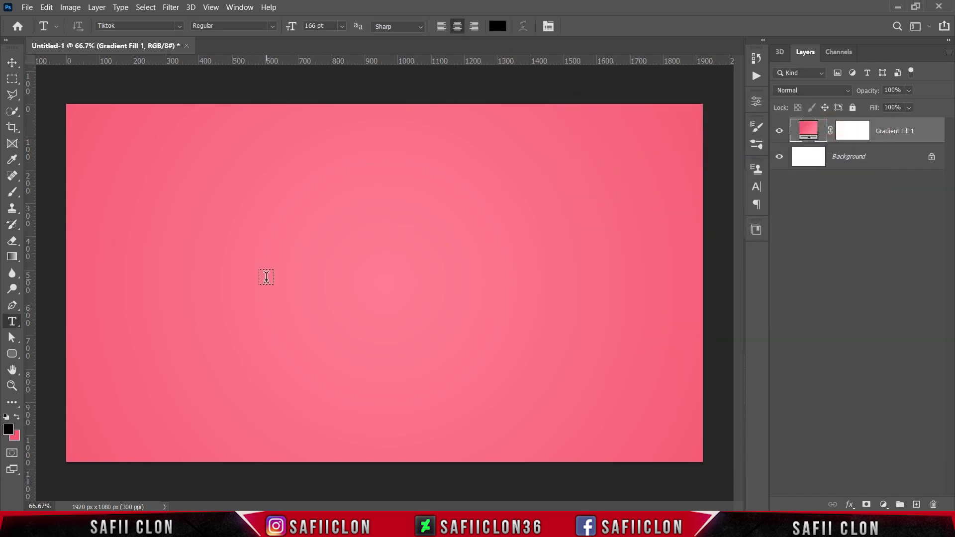
Step: Add the text ART on the canvas as a new text layer and commit it
click(266, 279)
text(A)
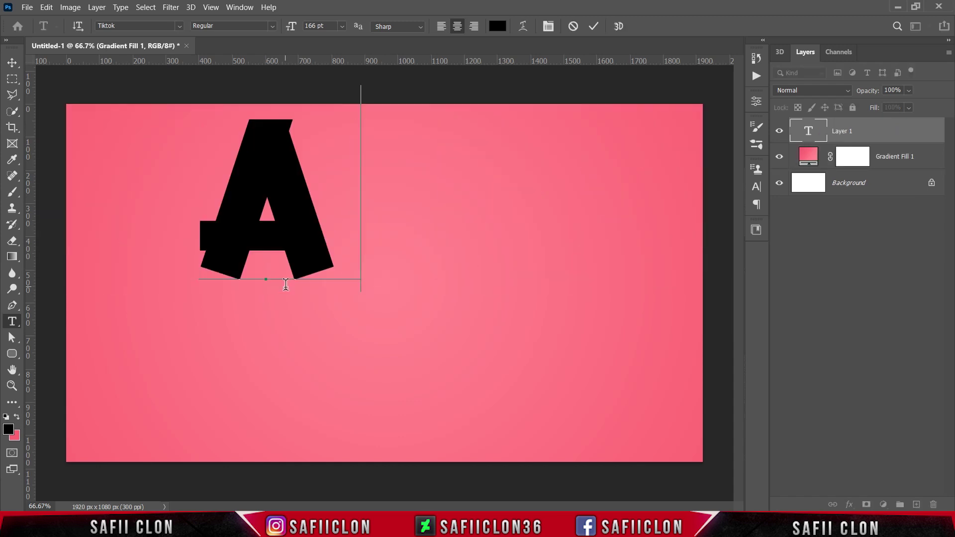
text(RT)
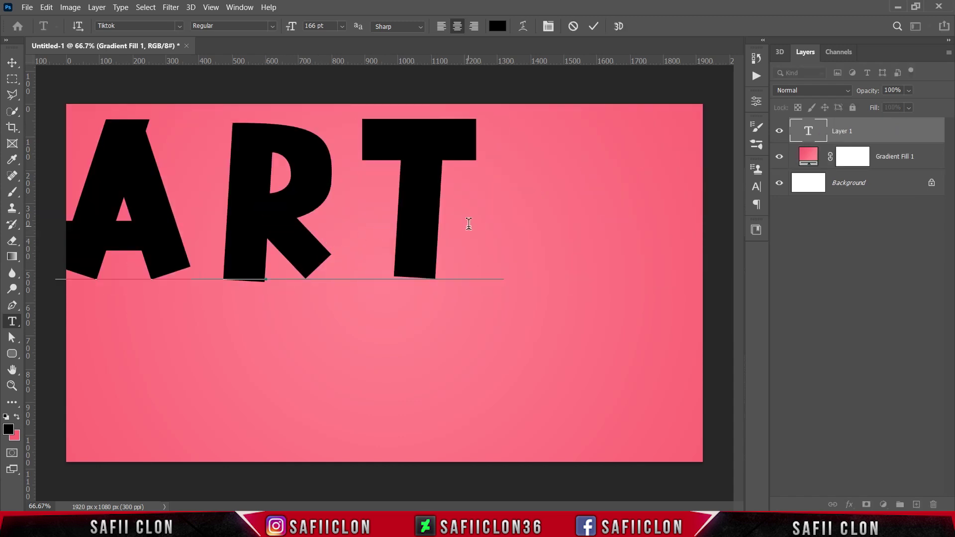
drag(468, 224, 115, 216)
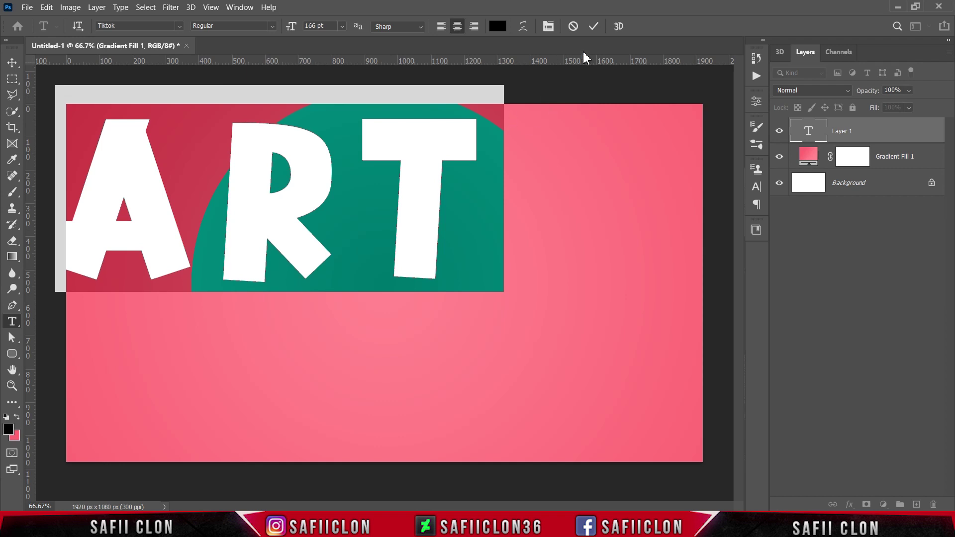
click(594, 26)
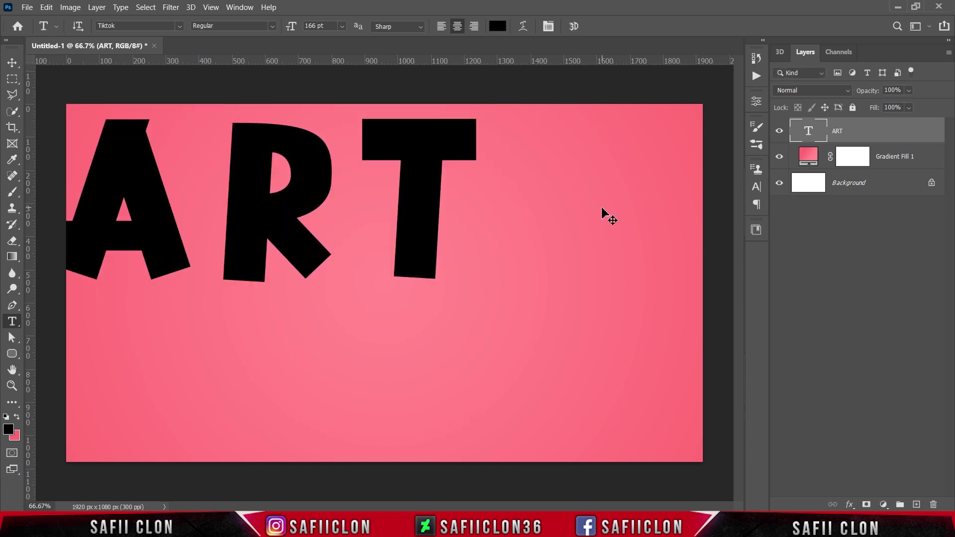
Step: Transform the ART text to sit centred on the canvas at X 960, Y 540 px, scaled to 83.64%
key(ctrl+t)
drag(262, 194, 368, 296)
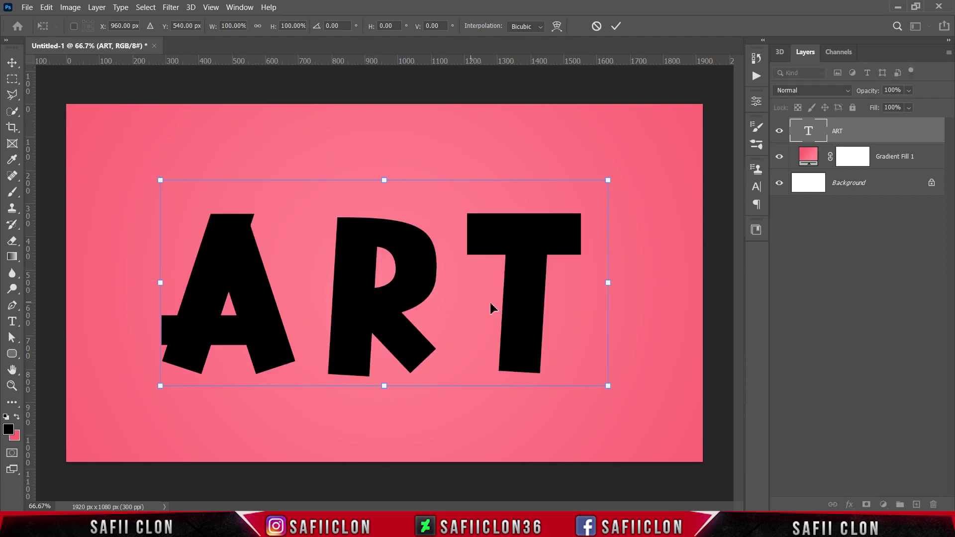
drag(609, 180, 572, 194)
drag(497, 273, 506, 308)
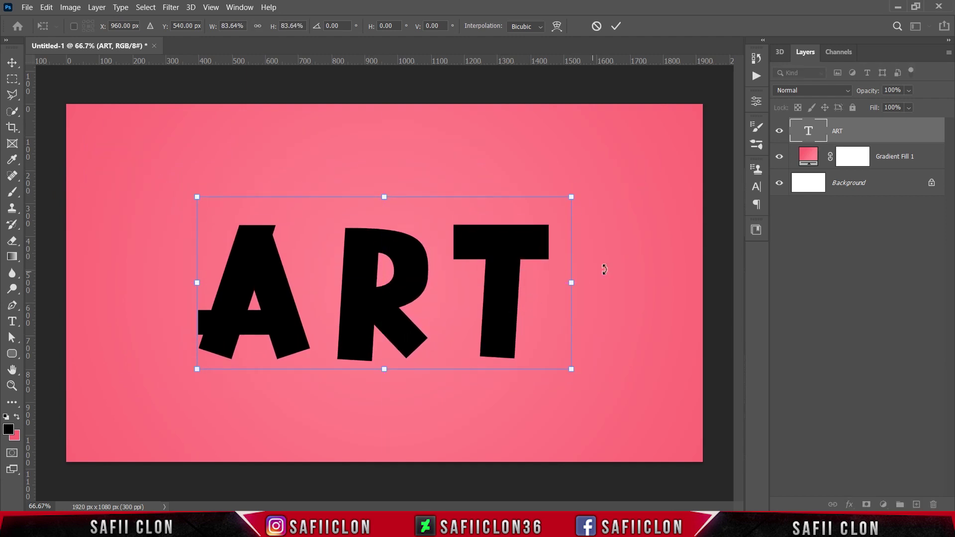
click(617, 26)
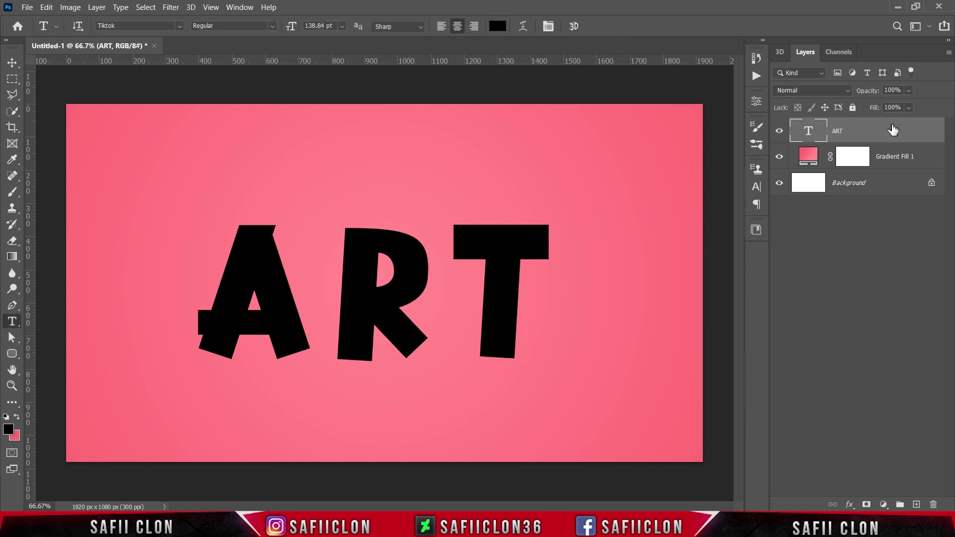
Step: Open the layer style settings of the ART text layer and enable Pattern Overlay
right_click(876, 133)
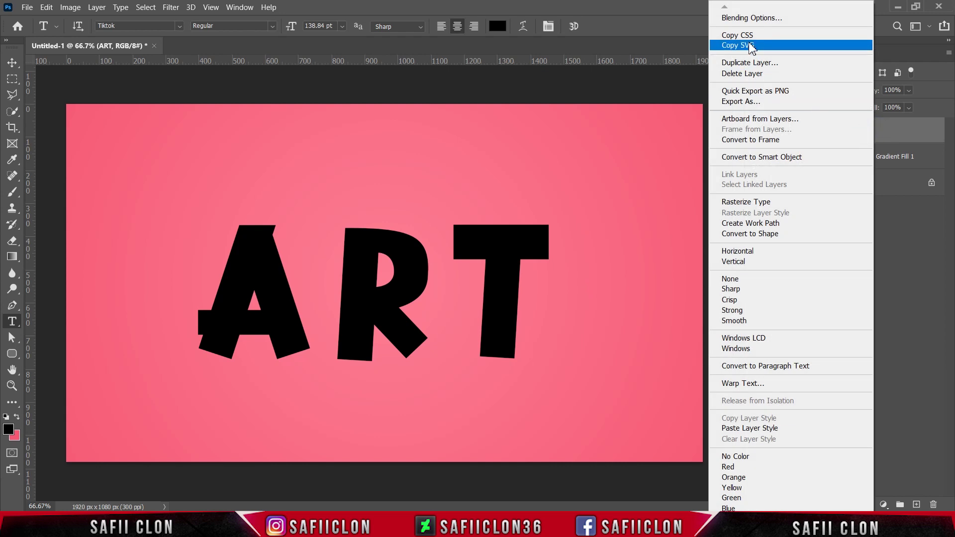
click(739, 19)
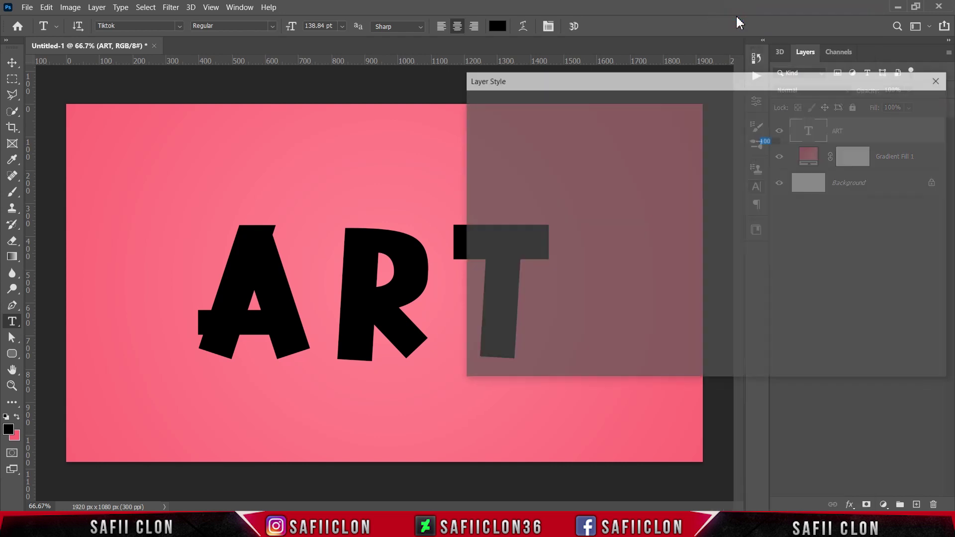
drag(617, 82, 682, 88)
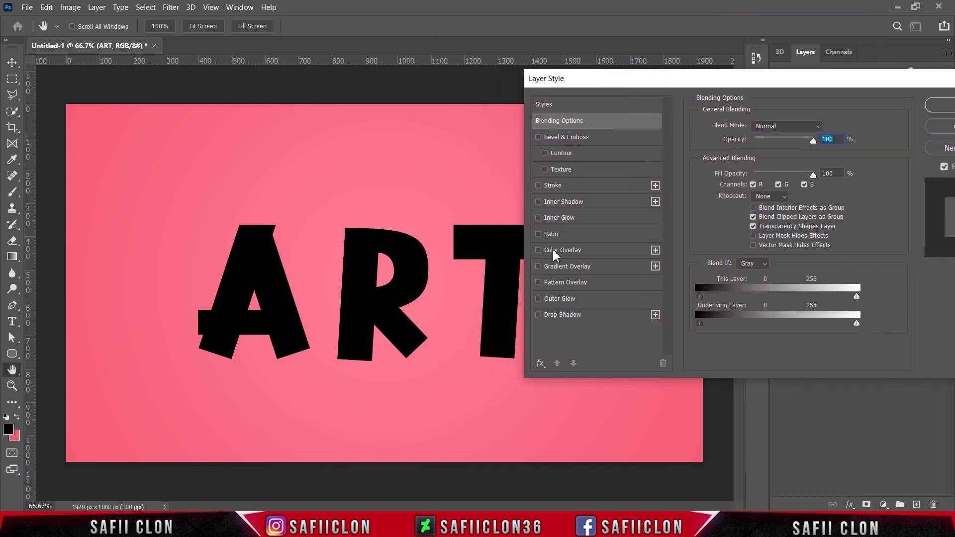
click(566, 283)
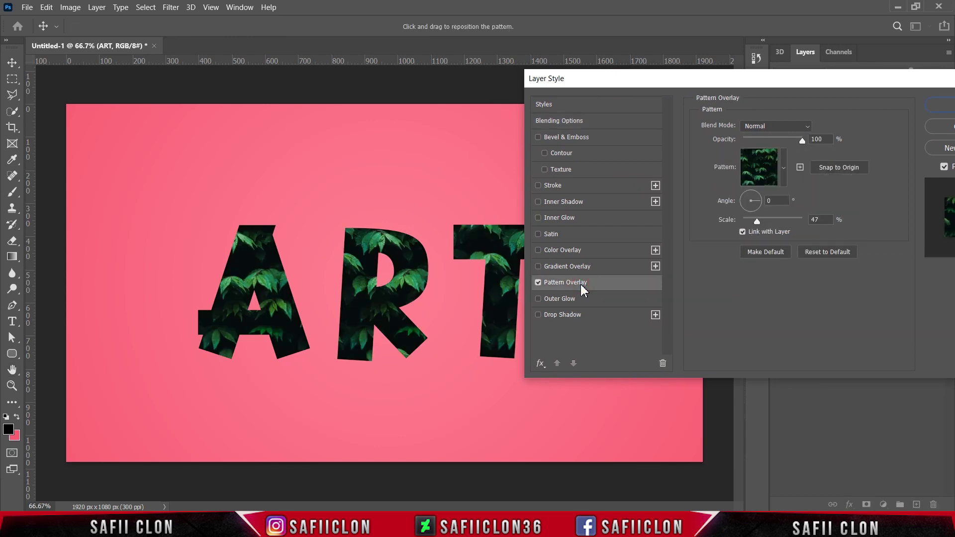
Step: Import the Cardboard Pattern file from the Documents > Edit > Cardboard folder into the pattern library
click(785, 169)
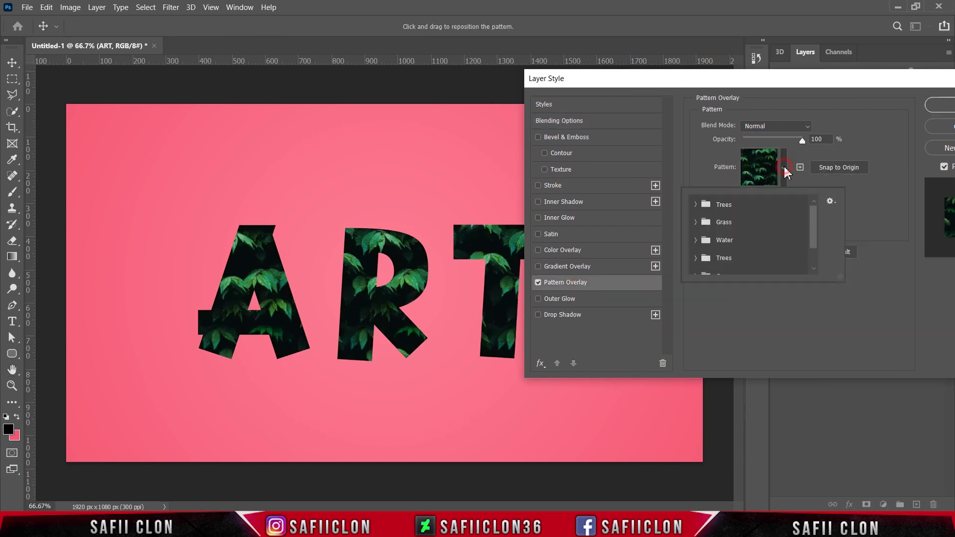
click(836, 201)
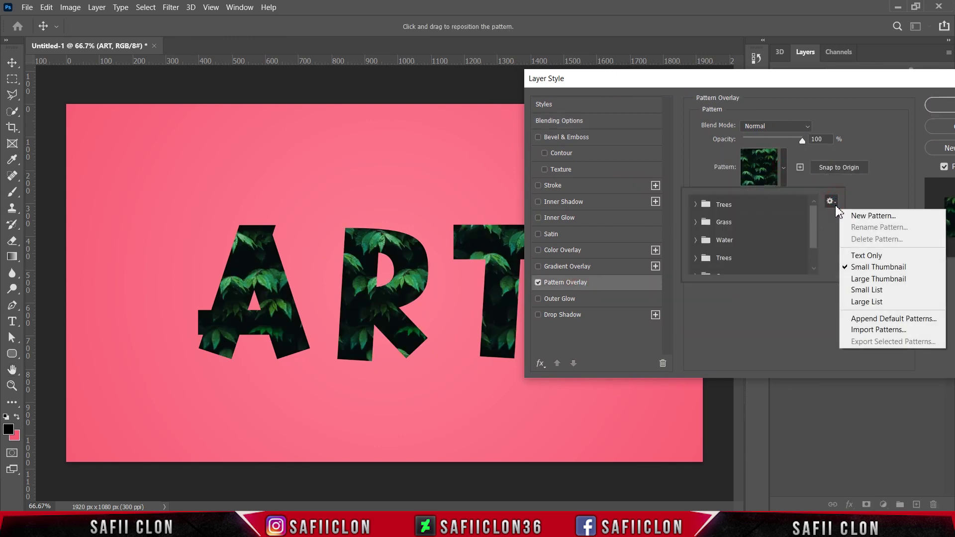
click(874, 334)
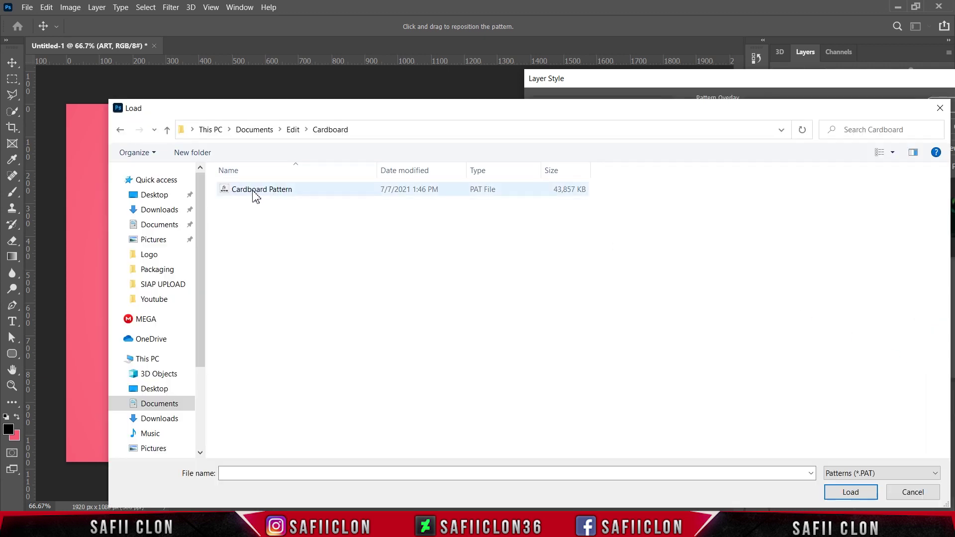
click(254, 193)
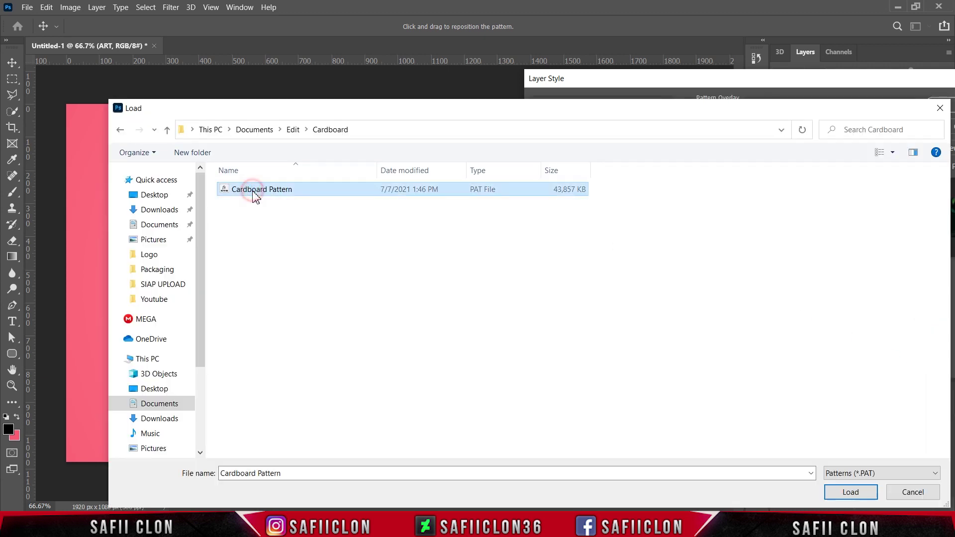
click(868, 497)
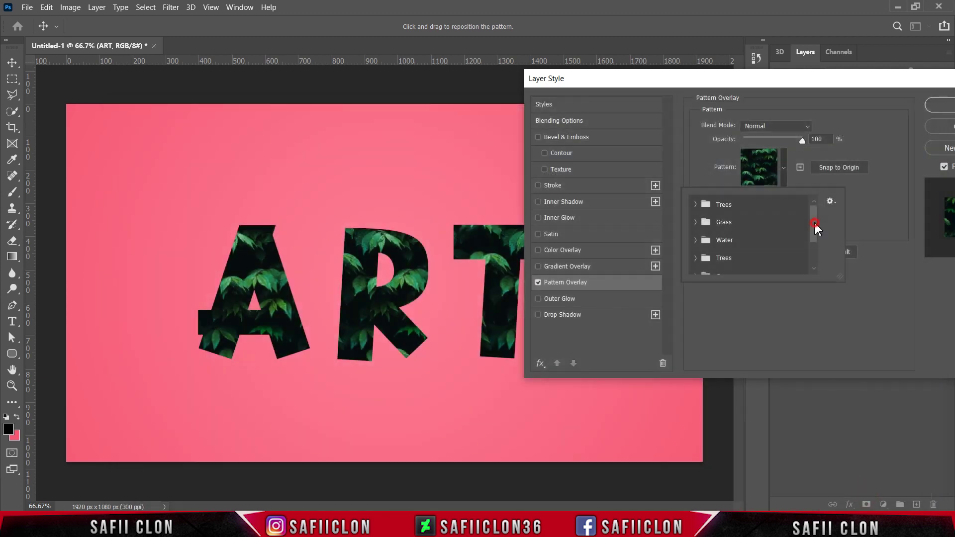
Step: Apply the first pattern of the Cardboard Pattern group, the plain light-brown cardboard, to the text
drag(813, 214, 812, 271)
click(697, 267)
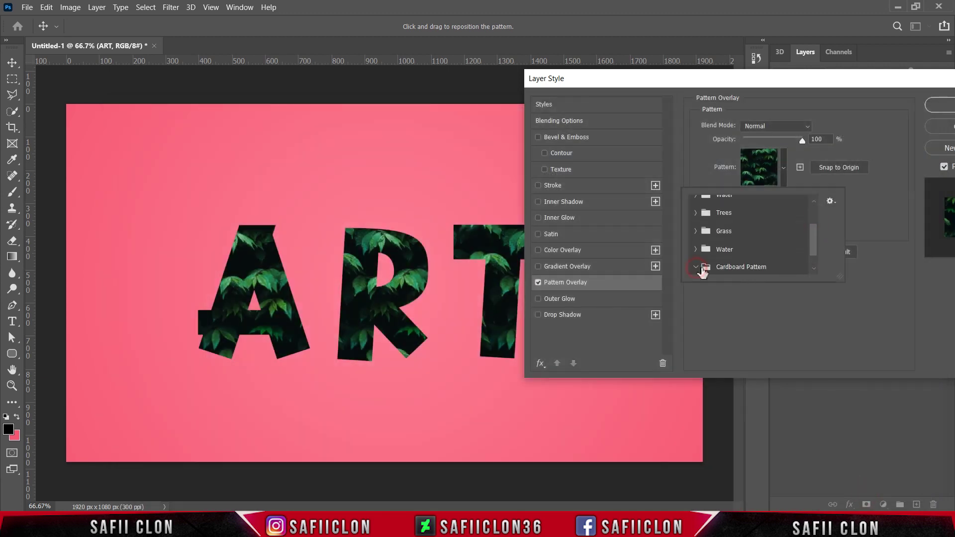
drag(812, 249, 817, 269)
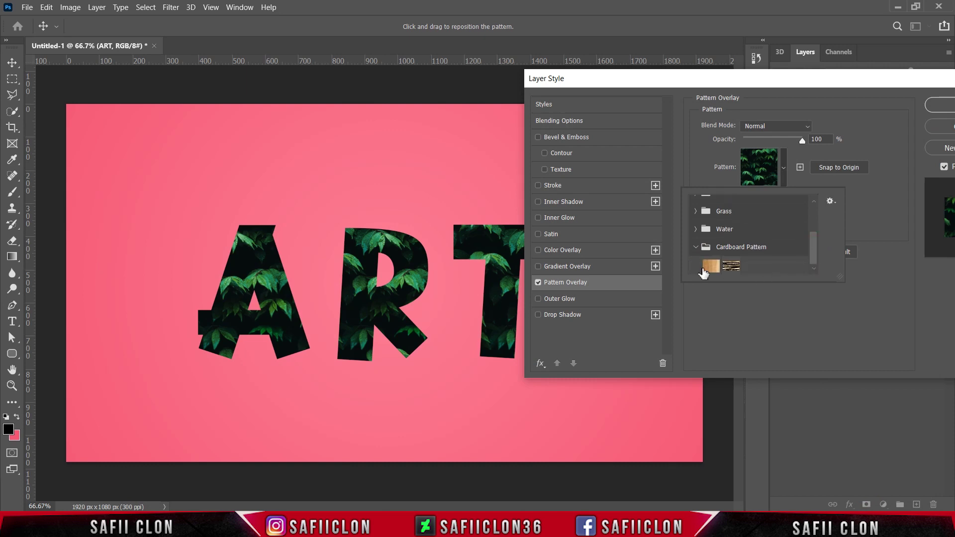
click(712, 265)
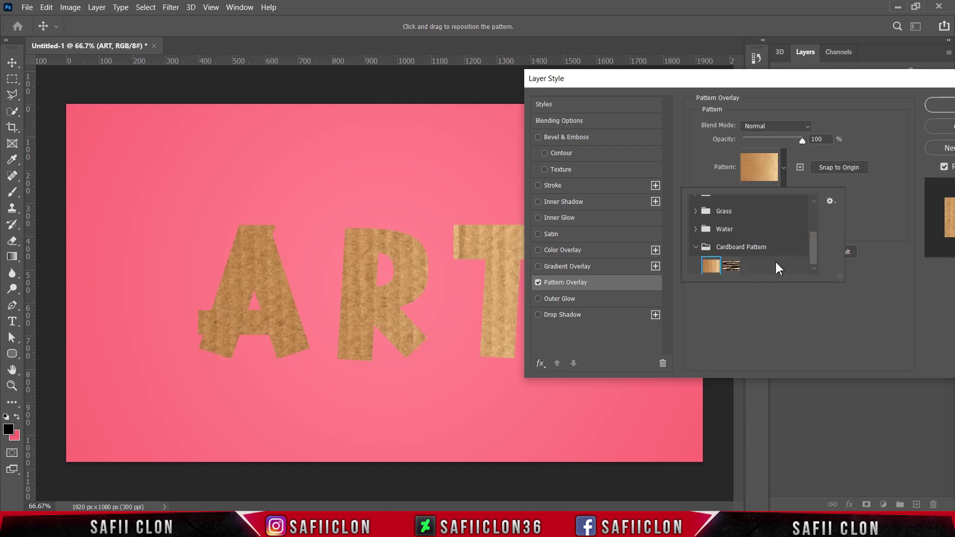
click(785, 166)
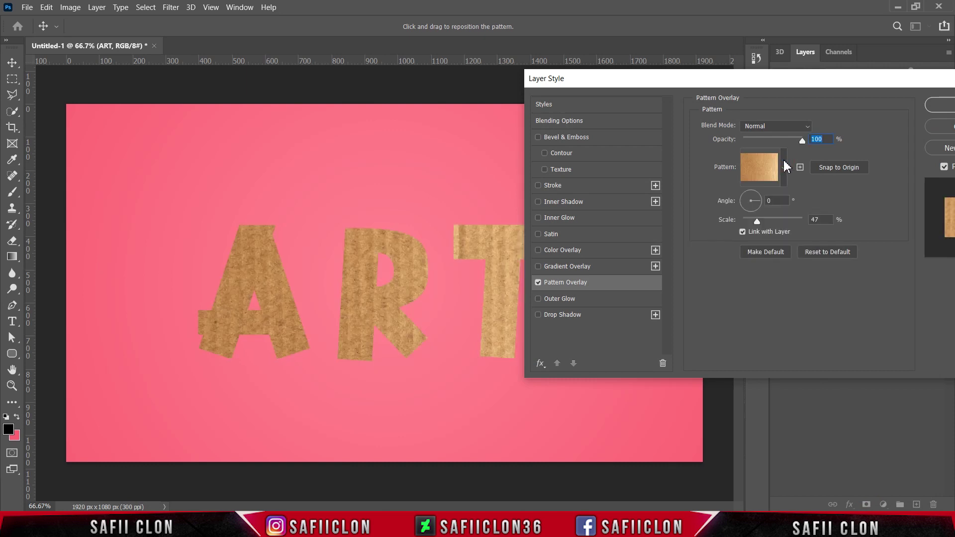
Step: Set the pattern overlay to Normal blend mode, 100% opacity, 0° angle and 45% scale
click(783, 128)
click(765, 137)
click(812, 140)
click(771, 200)
drag(757, 222, 757, 221)
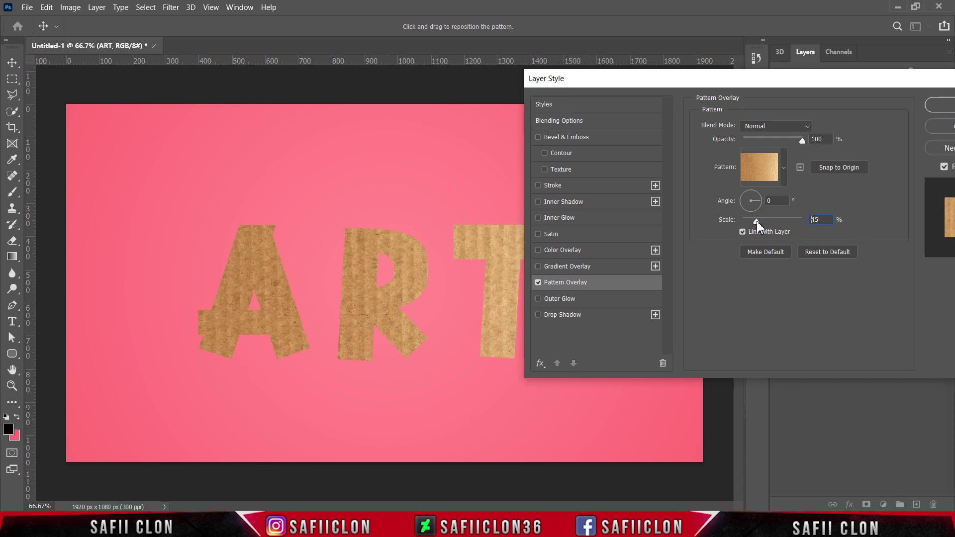
drag(729, 86, 626, 98)
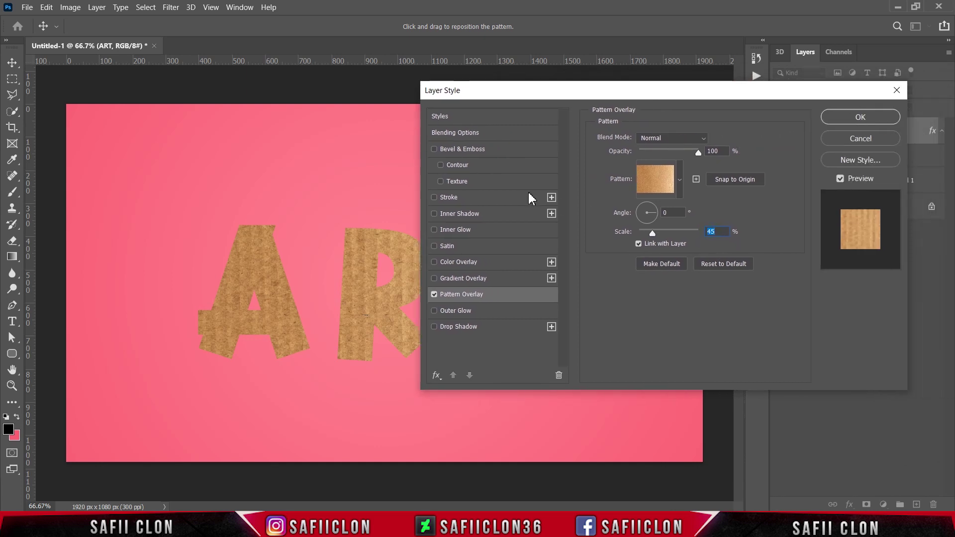
Step: Add a Bevel & Emboss with Inner Bevel style, Smooth technique, 53% depth, 4 px size and 1 px soften
click(472, 149)
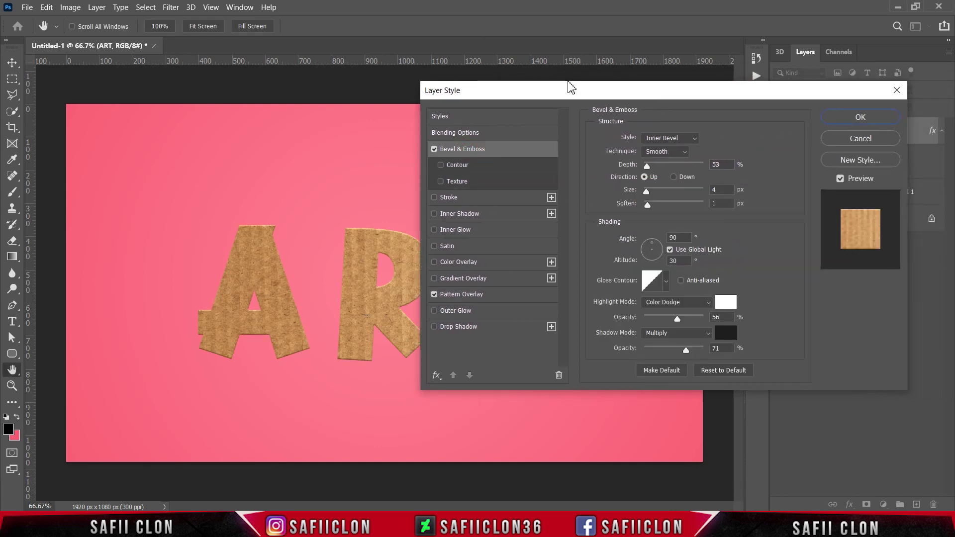
drag(568, 88, 684, 106)
click(800, 158)
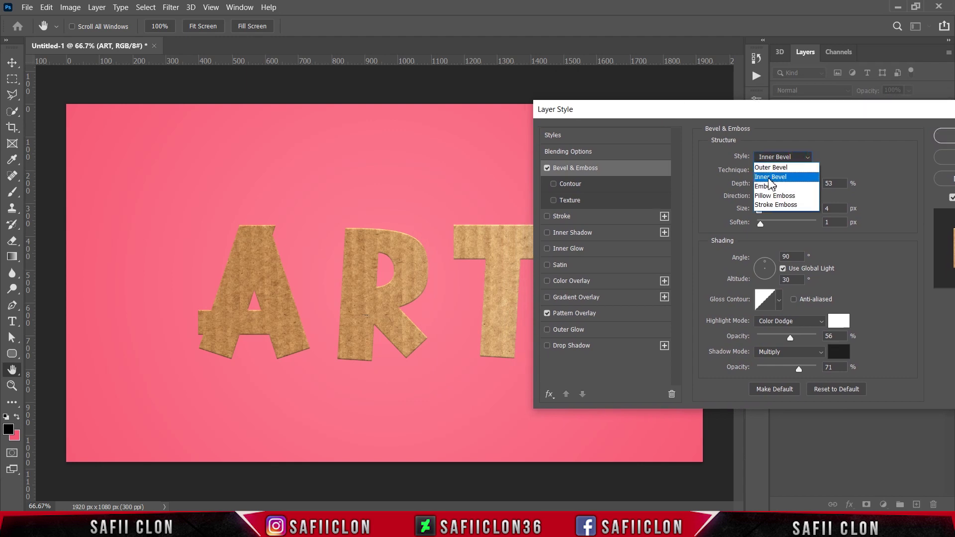
click(769, 177)
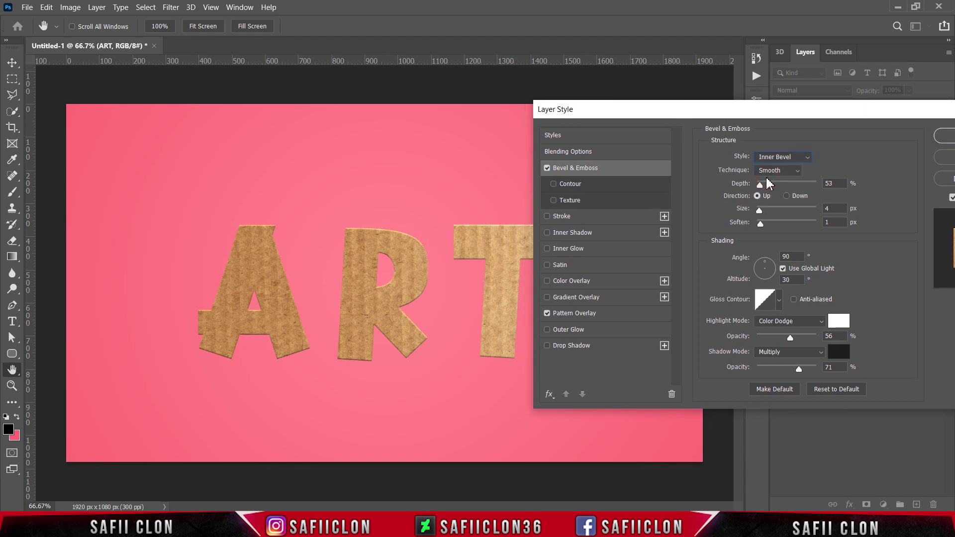
click(782, 157)
click(775, 174)
click(777, 171)
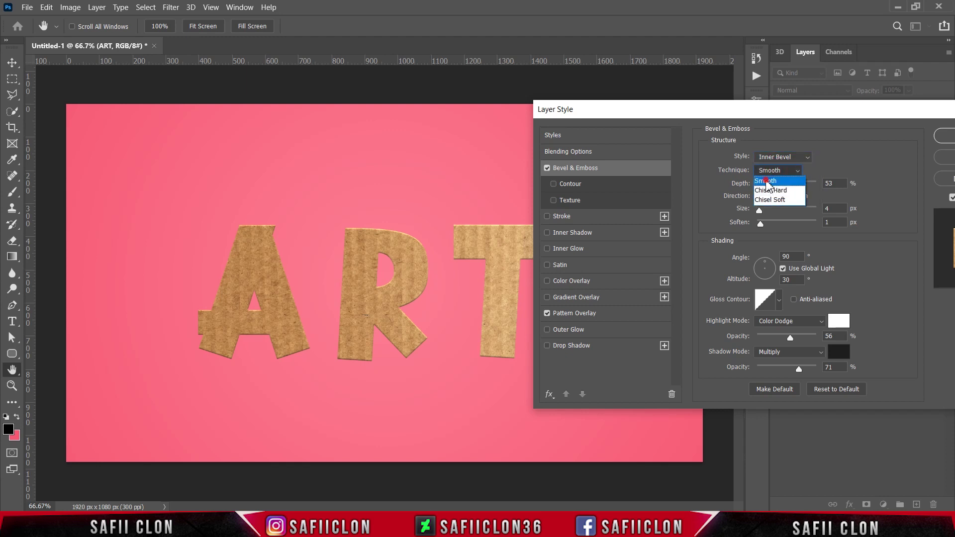
click(767, 182)
mouse_move(760, 184)
mouse_down()
mouse_move(779, 217)
mouse_move(761, 214)
mouse_up()
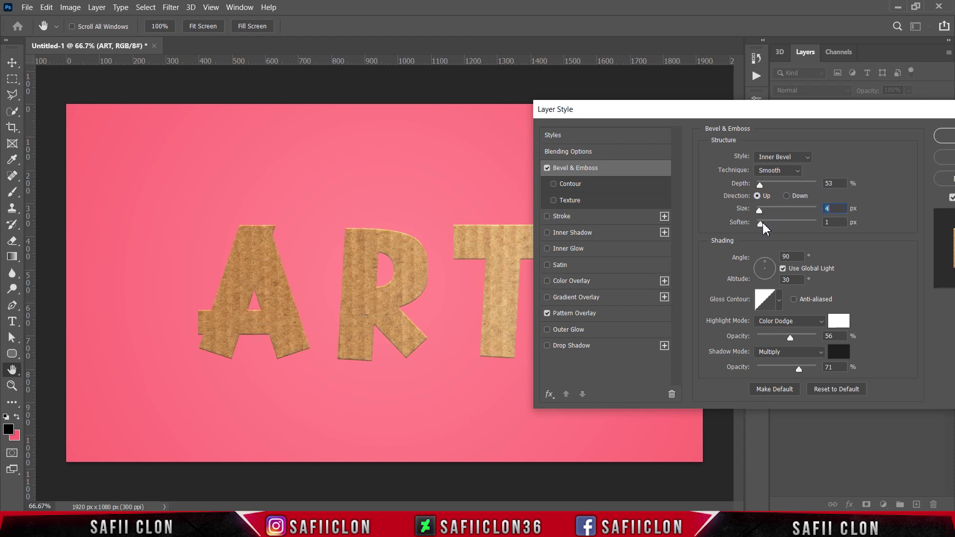
click(760, 224)
Step: Set the bevel shading to angle 55° and altitude 60° with the linear gloss contour
text(55)
click(789, 280)
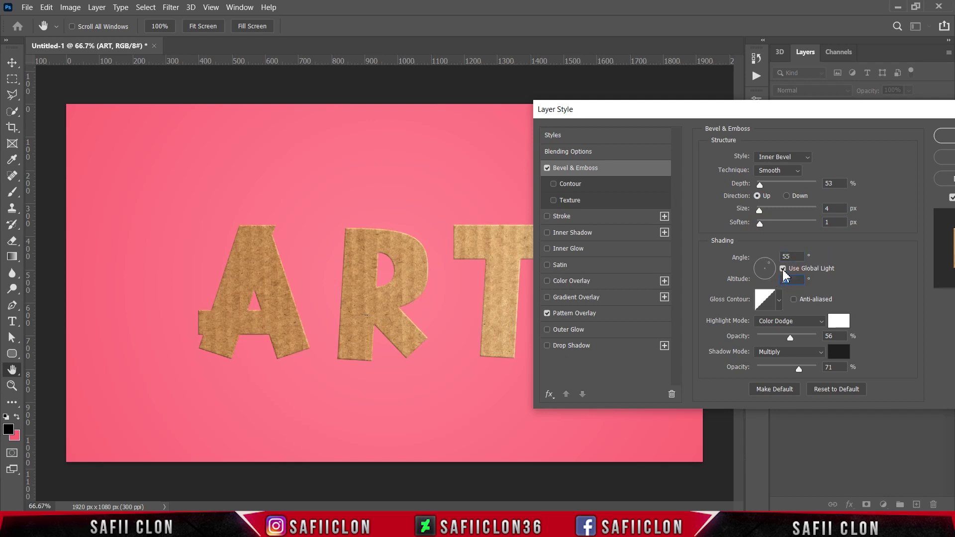
text(60)
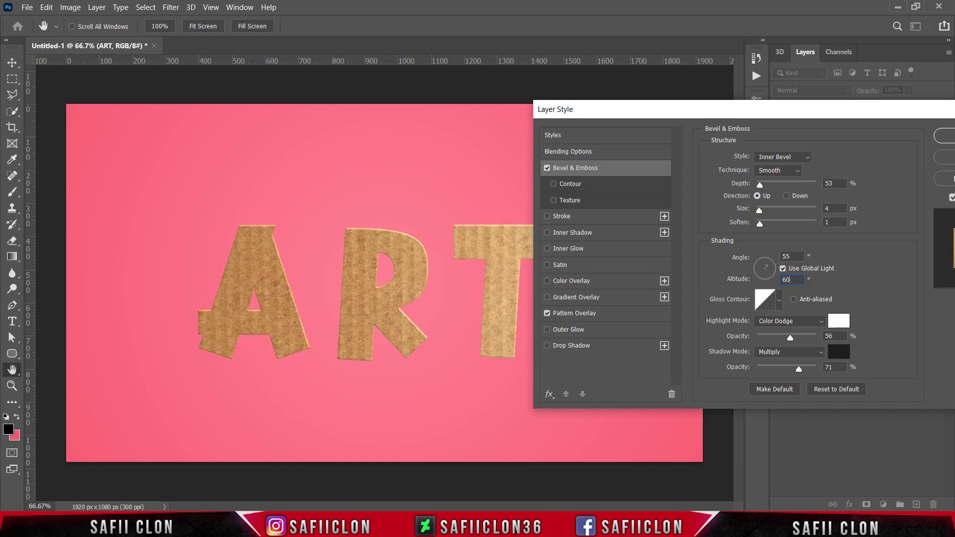
click(780, 300)
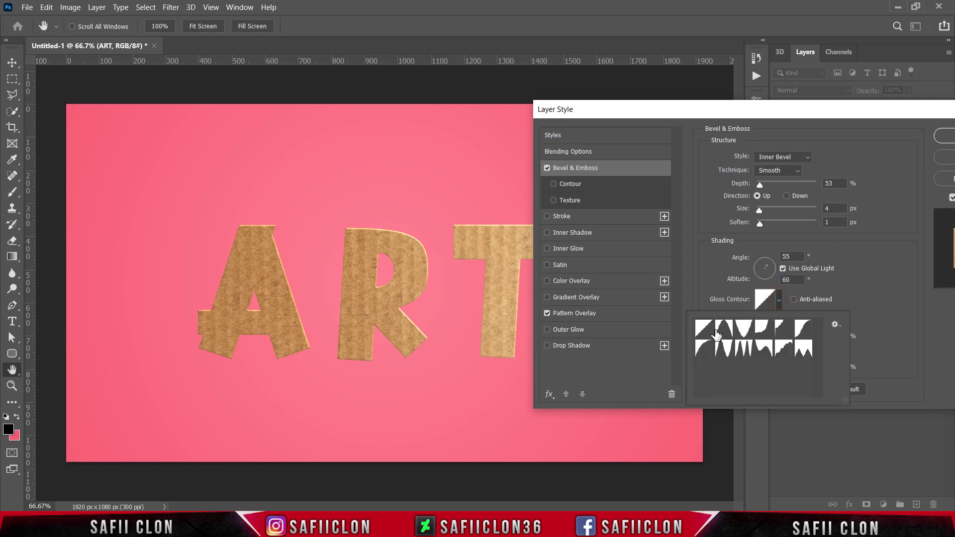
click(708, 335)
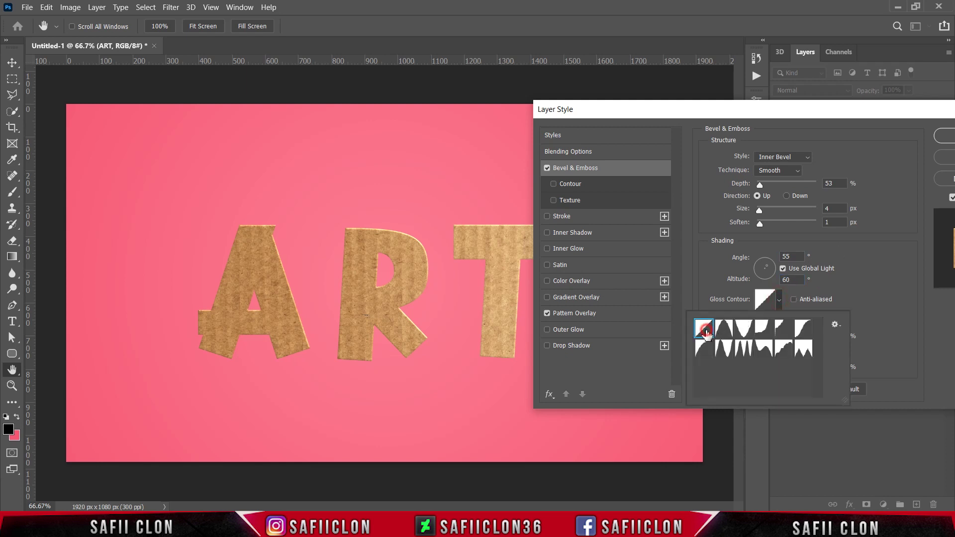
click(780, 301)
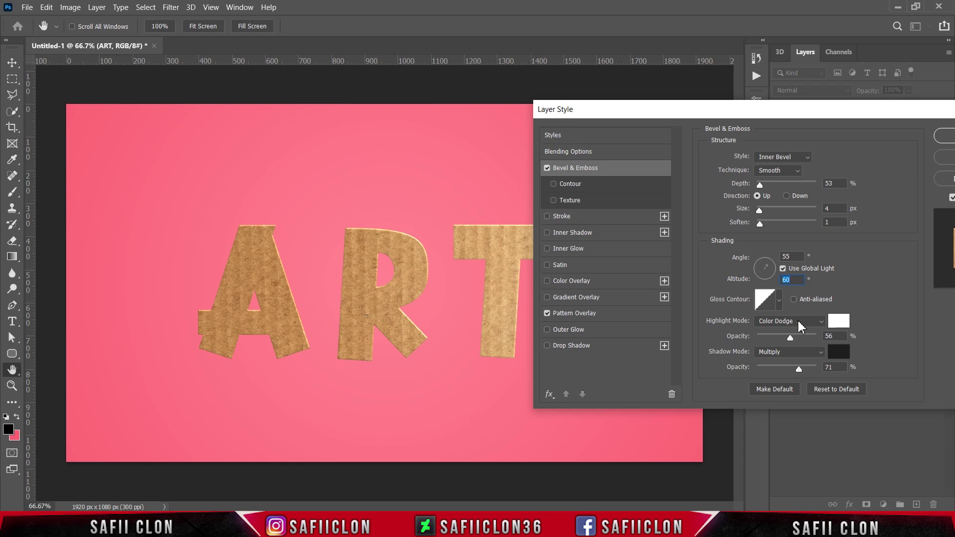
Step: Set the bevel highlight to Color Dodge in white (ffffff) at 56% opacity
click(795, 322)
click(776, 313)
click(841, 327)
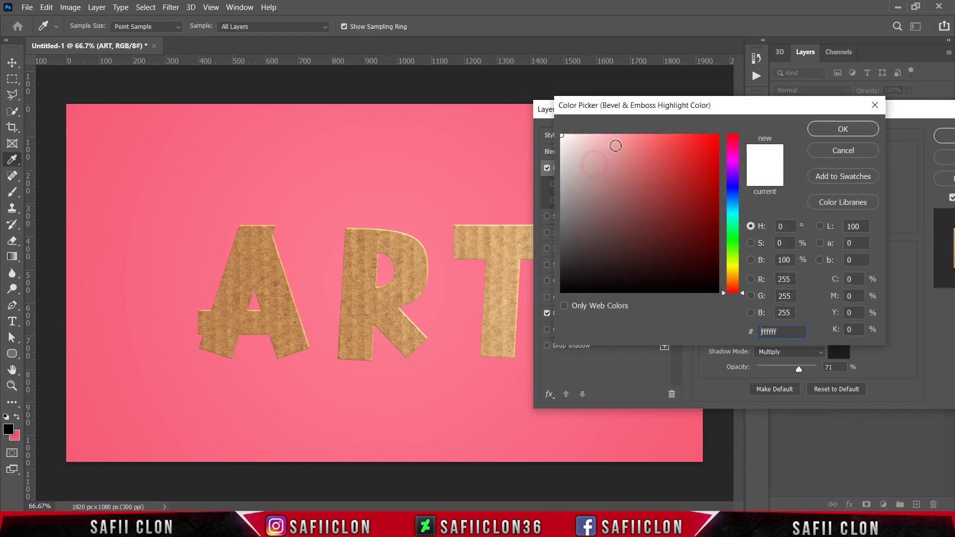
click(830, 130)
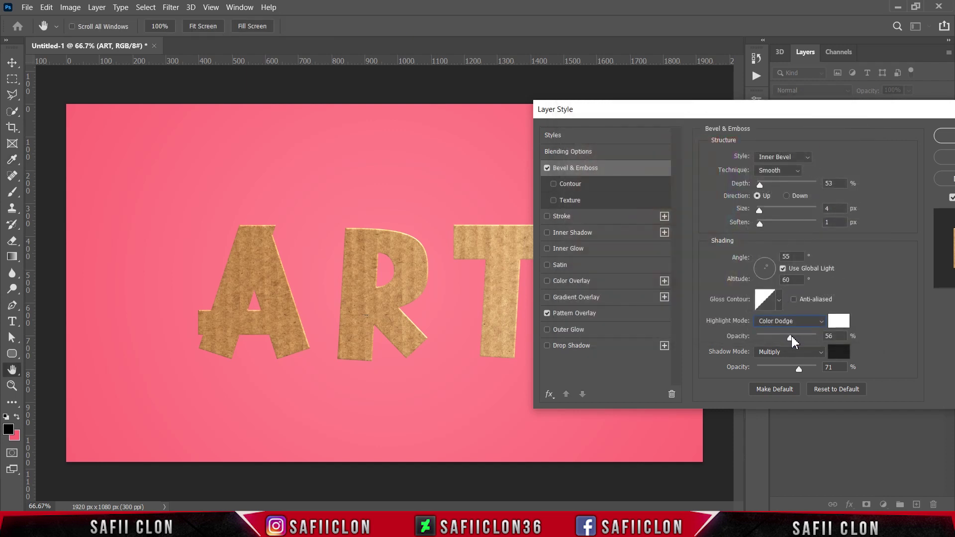
click(794, 337)
drag(804, 343, 792, 347)
Step: Set the bevel shadow to Multiply in near-black (181818) at 71% opacity
click(795, 352)
click(769, 246)
click(839, 352)
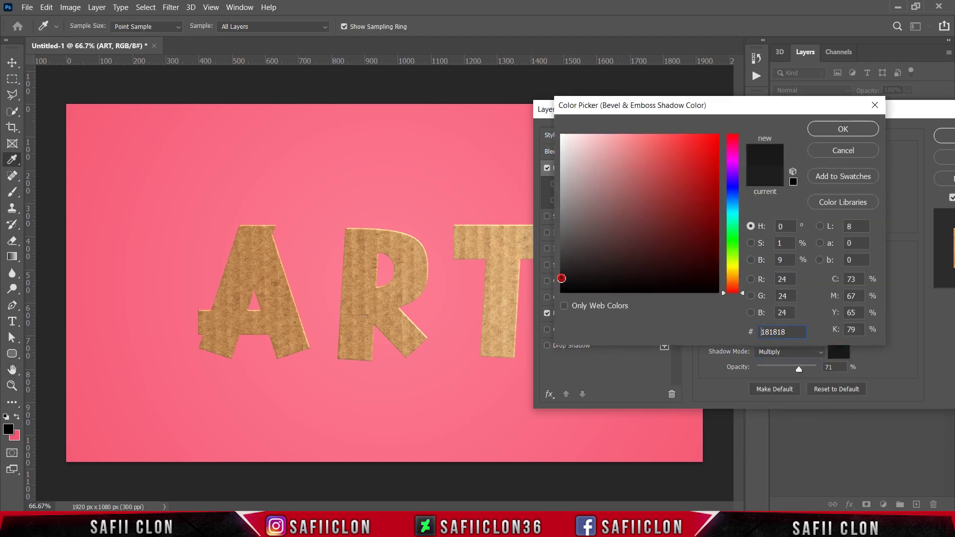
click(561, 282)
click(823, 130)
mouse_move(799, 369)
mouse_down()
mouse_move(773, 373)
mouse_move(800, 375)
mouse_up()
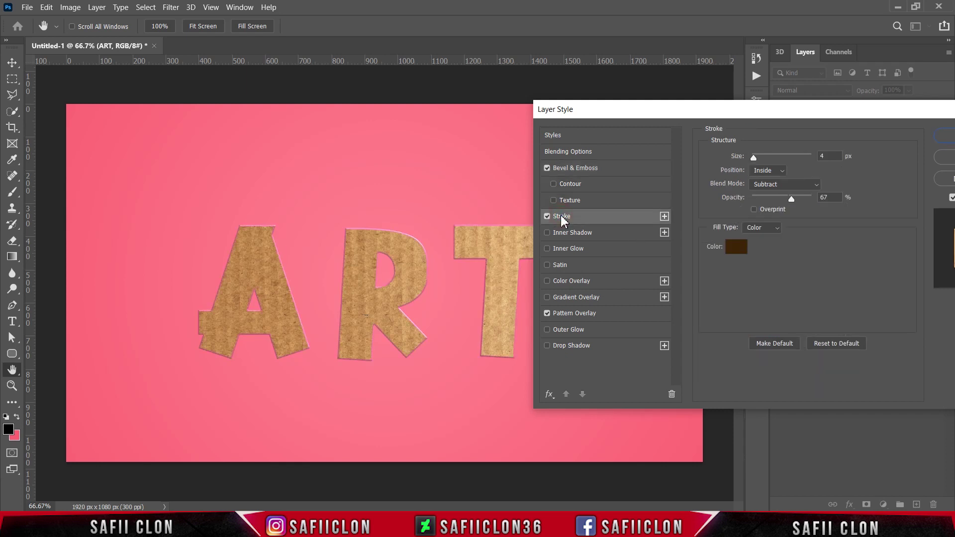
Step: Add a 4 px stroke to the ART text, positioned Inside
mouse_move(755, 157)
mouse_down()
mouse_move(775, 158)
mouse_move(753, 159)
mouse_up()
click(754, 160)
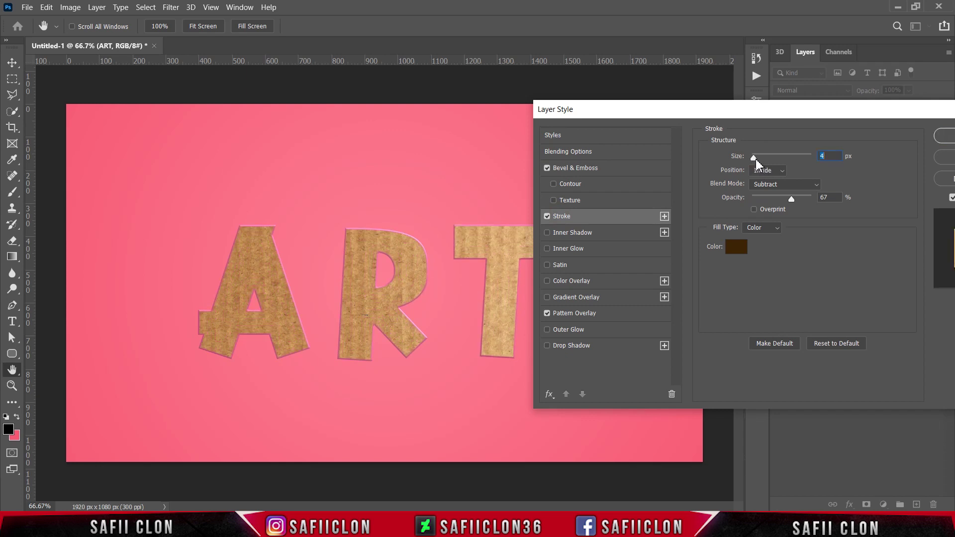
click(781, 173)
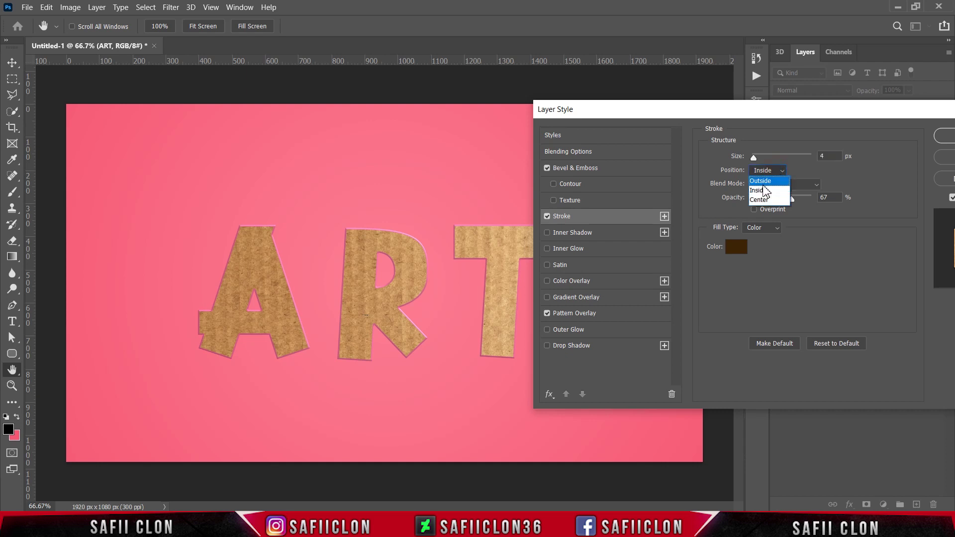
click(765, 192)
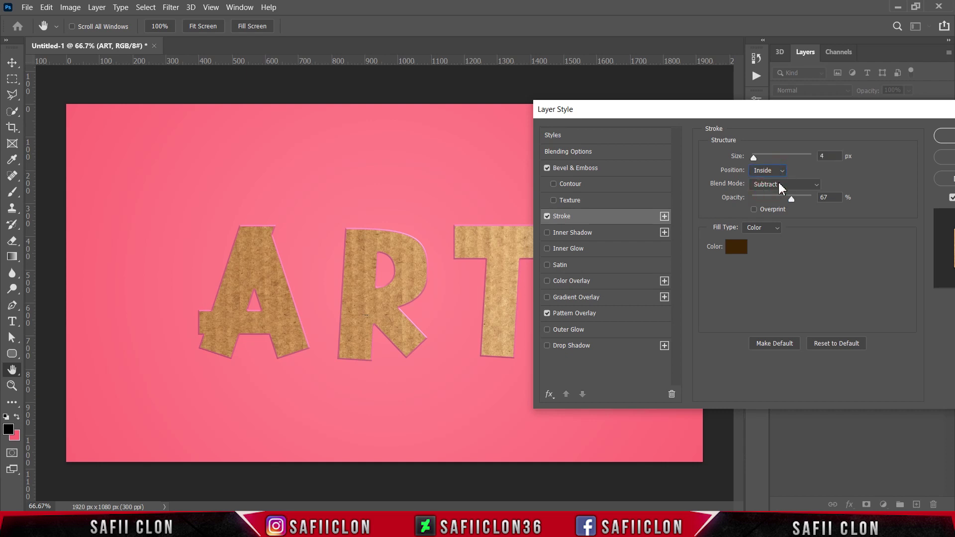
Step: Set the stroke's blend mode to Screen and its opacity to 100%
click(780, 185)
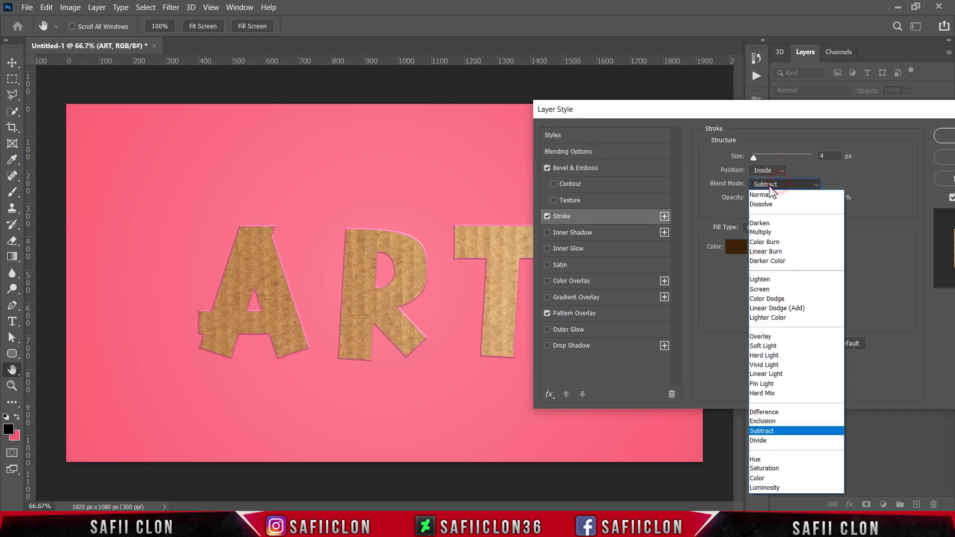
click(766, 289)
drag(791, 199, 820, 199)
Step: Give the ART text's stroke a solid Color fill in light brown (ce9c62)
click(765, 229)
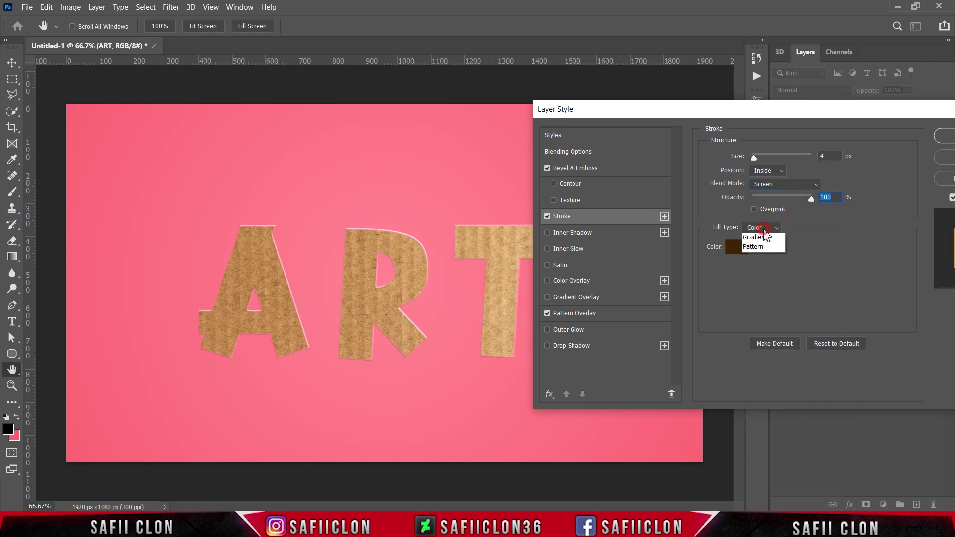
click(755, 238)
click(739, 249)
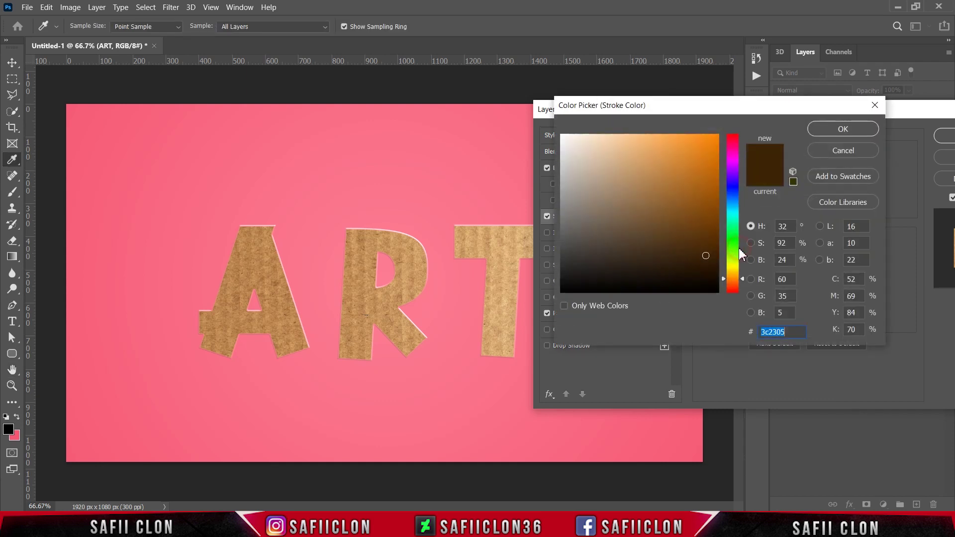
click(796, 332)
drag(796, 331, 767, 331)
text(c)
text(e)
key(BackSpace)
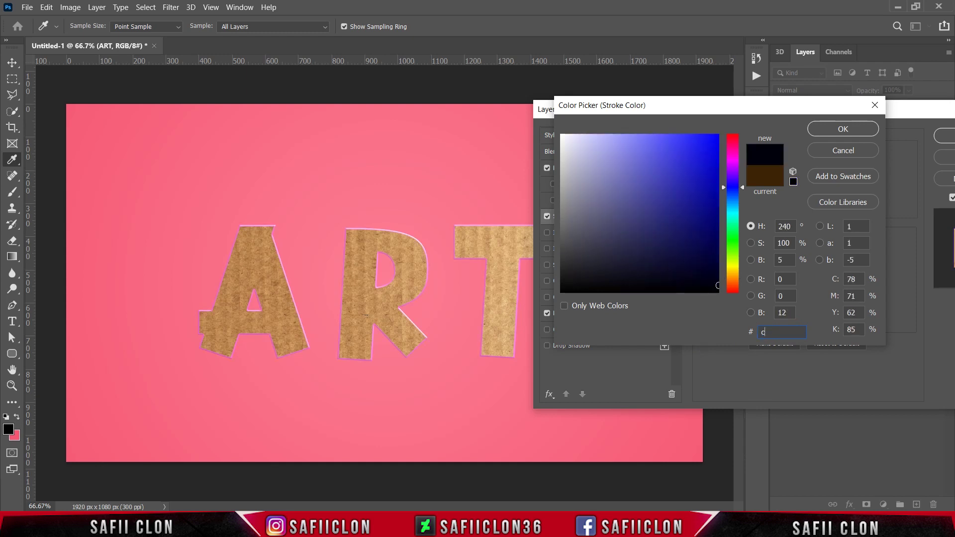
text(e9)
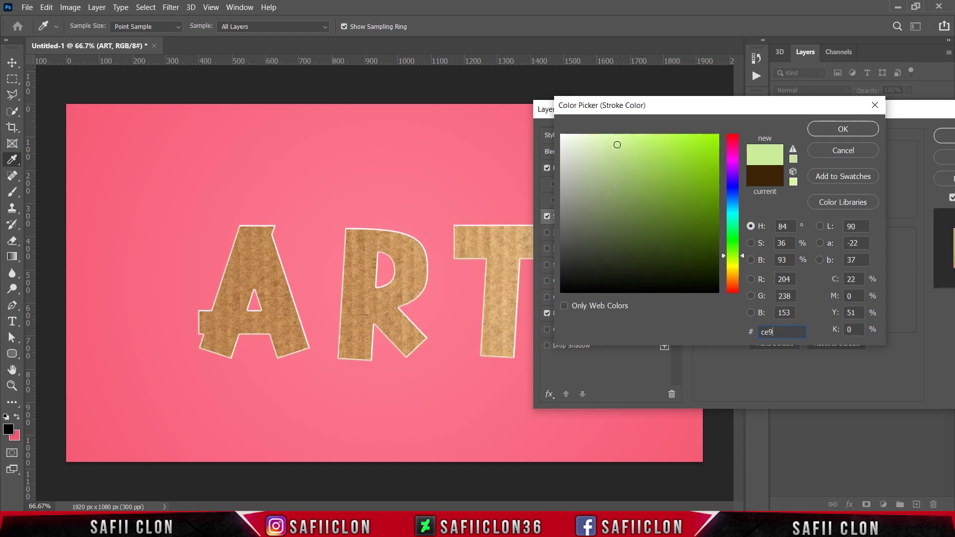
text(c6)
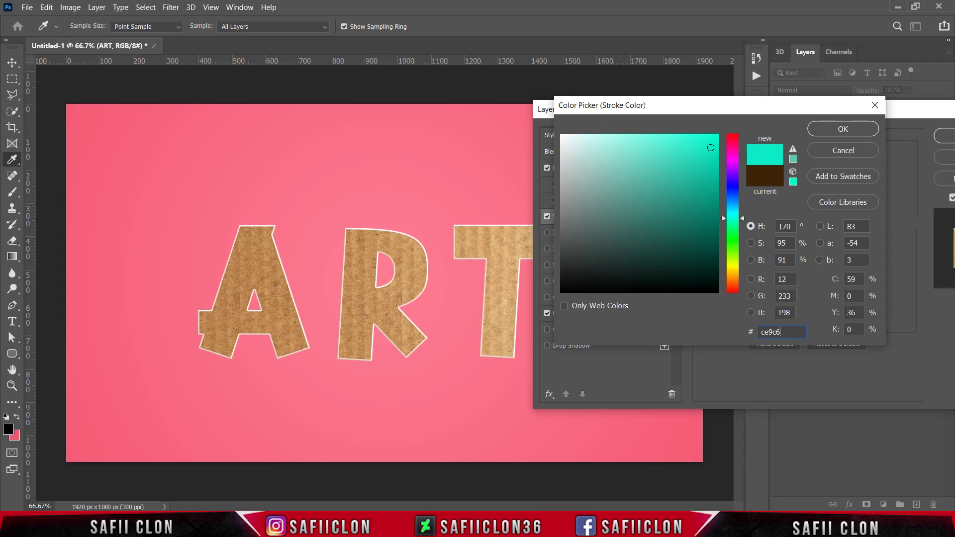
text(2)
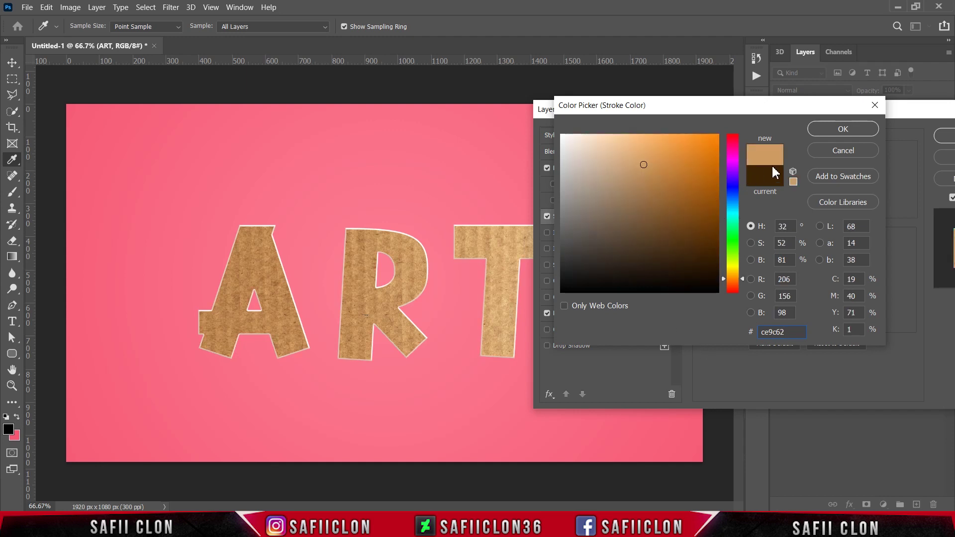
click(832, 130)
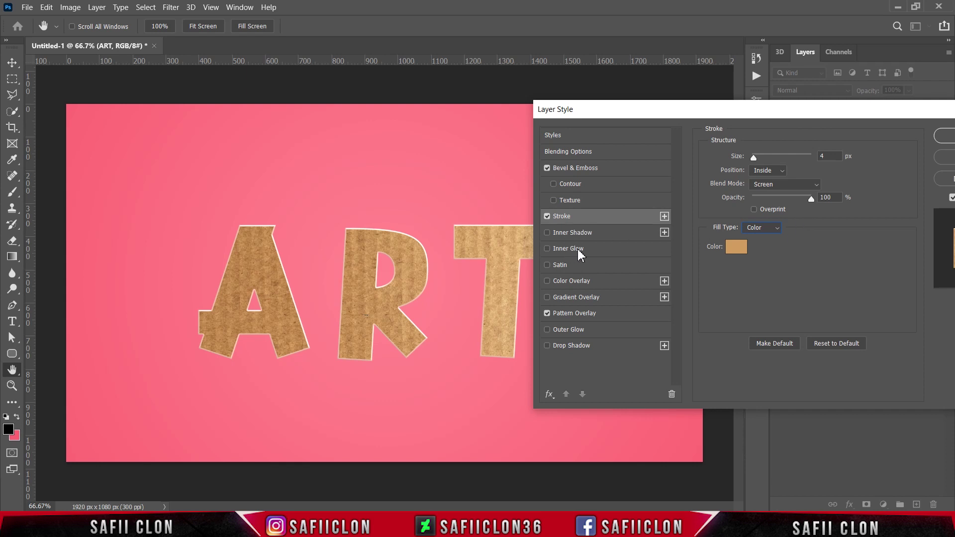
Step: Add an inner shadow to the ART text with Multiply blending and brown colour 84420d
click(572, 233)
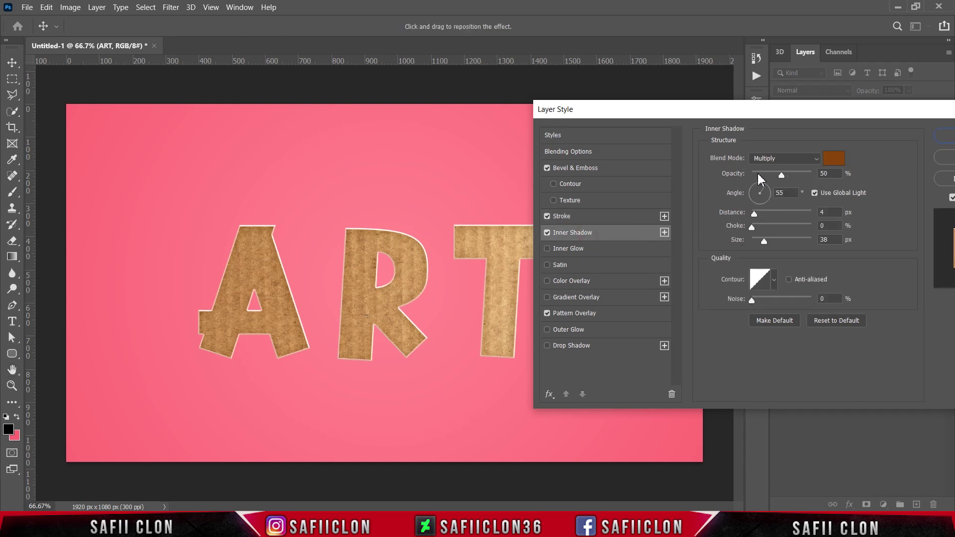
click(772, 158)
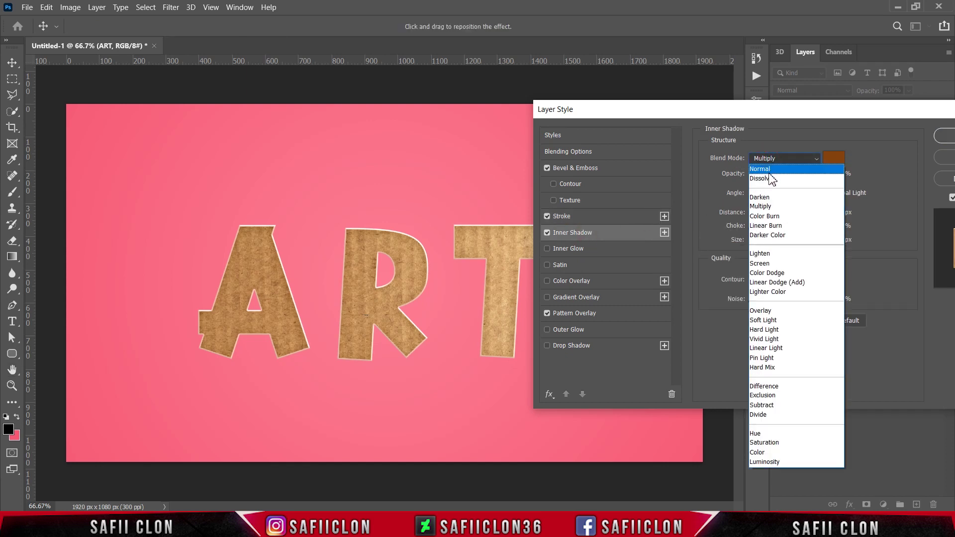
click(771, 209)
click(835, 158)
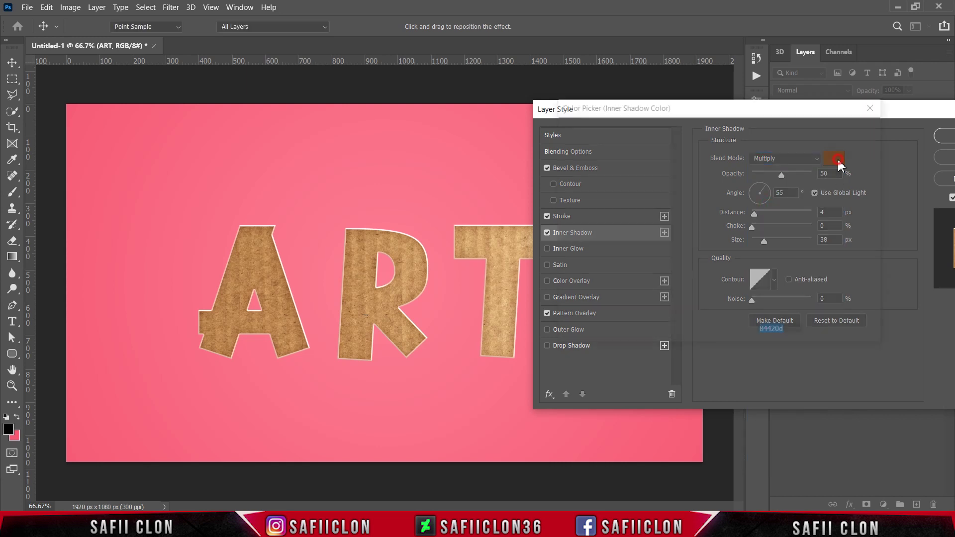
text(8)
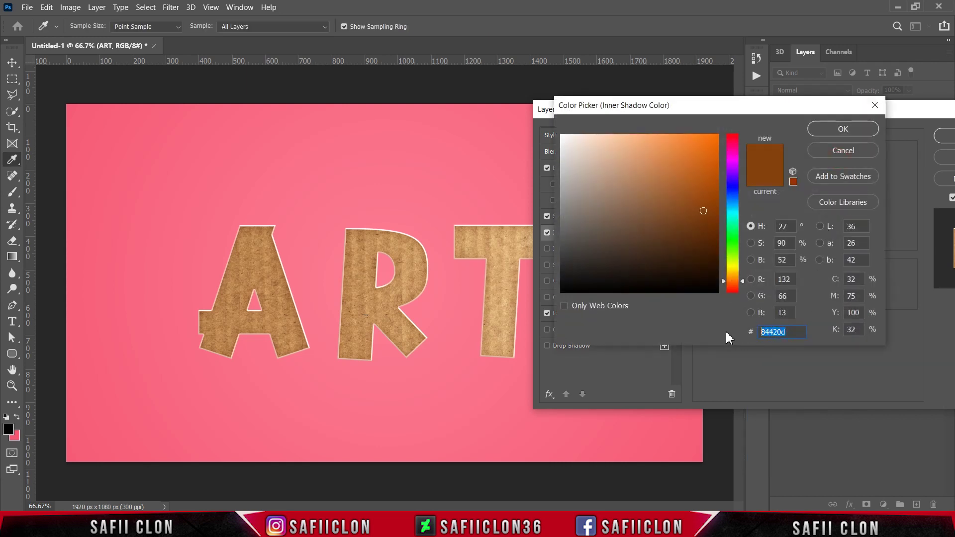
text(44)
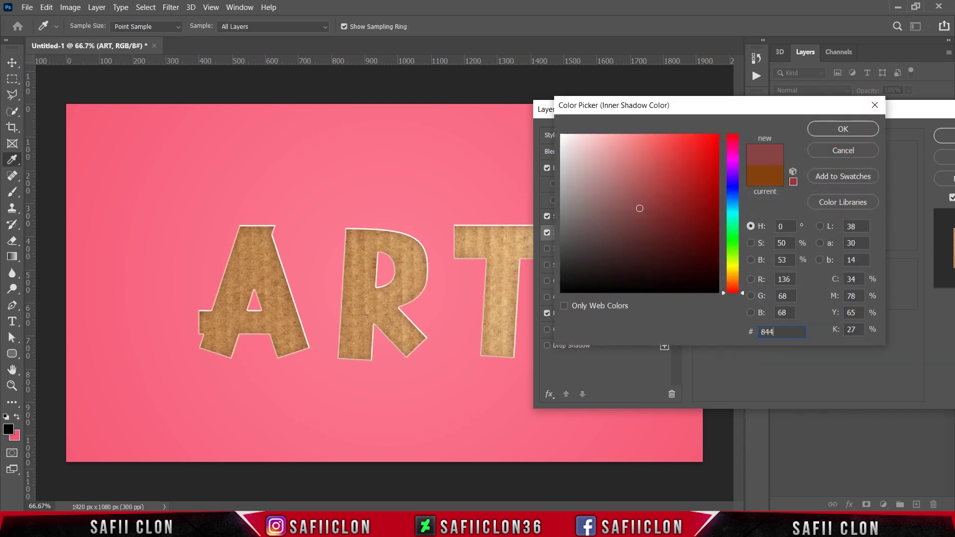
text(20d)
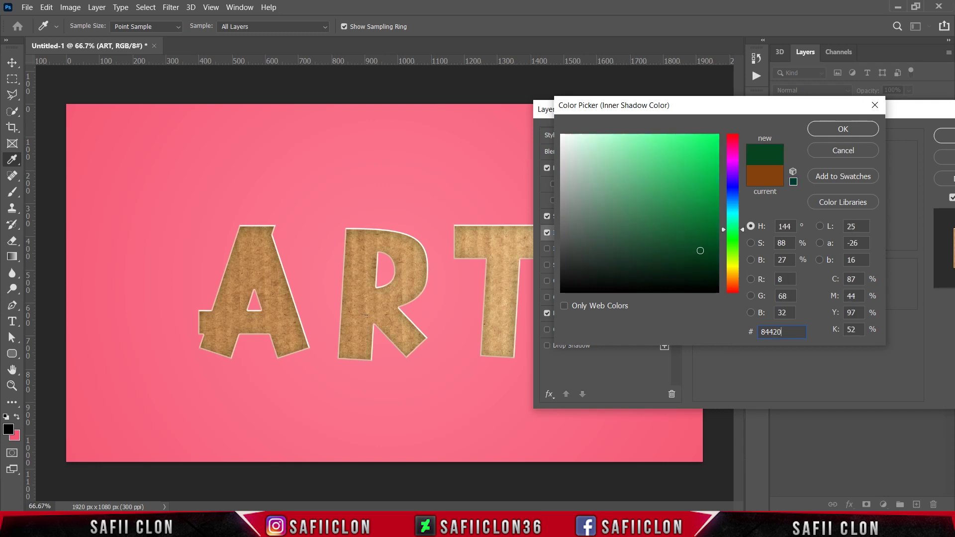
click(840, 132)
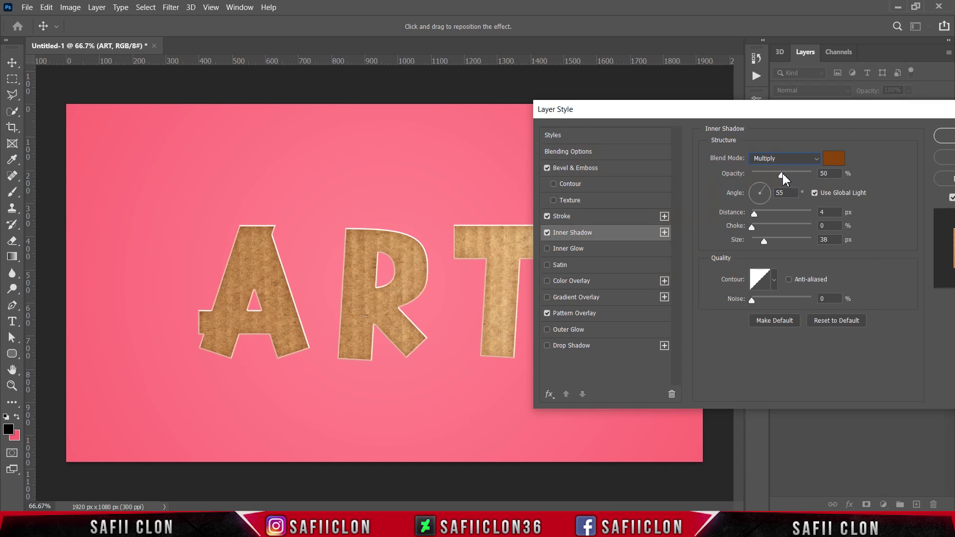
Step: Set the inner shadow to 50% opacity, 55° angle, 4 px distance and 35 px size, and apply the layer style
mouse_move(783, 175)
mouse_down()
mouse_move(774, 176)
mouse_move(781, 176)
mouse_up()
double_click(779, 195)
drag(754, 214, 756, 212)
key(Tab)
drag(765, 242, 764, 241)
drag(792, 120, 509, 135)
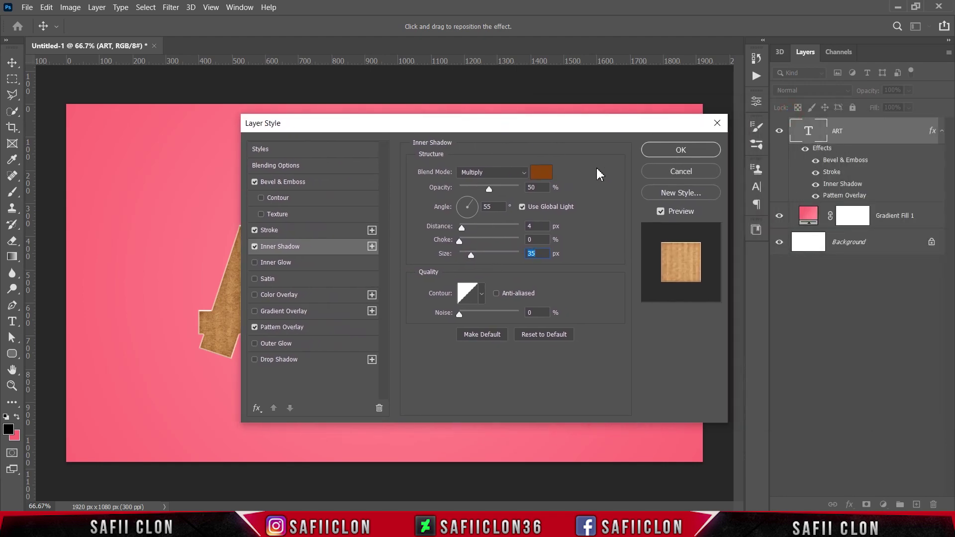
click(680, 151)
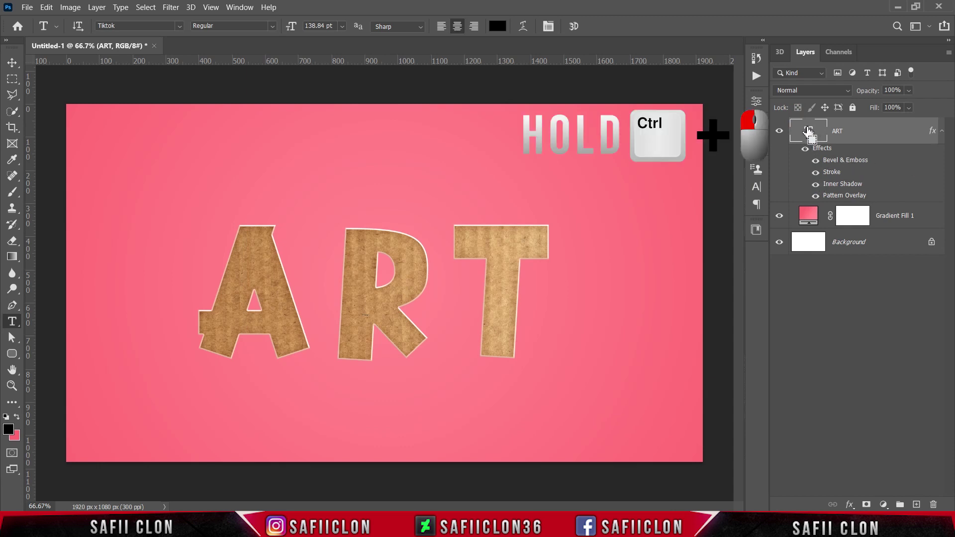
Step: Load the ART text layer's outline as a selection and expand it by 5 pixels
ctrl+click(809, 130)
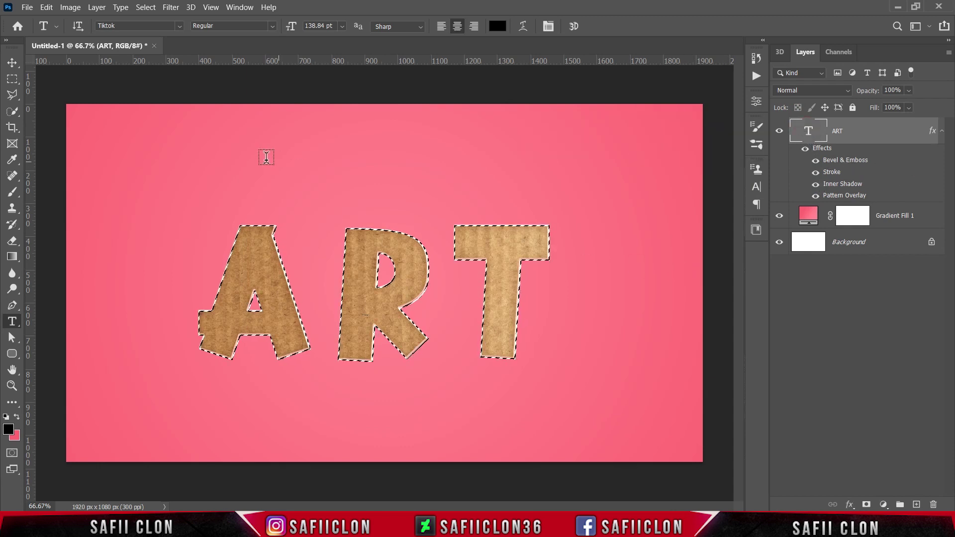
click(146, 7)
mouse_move(190, 189)
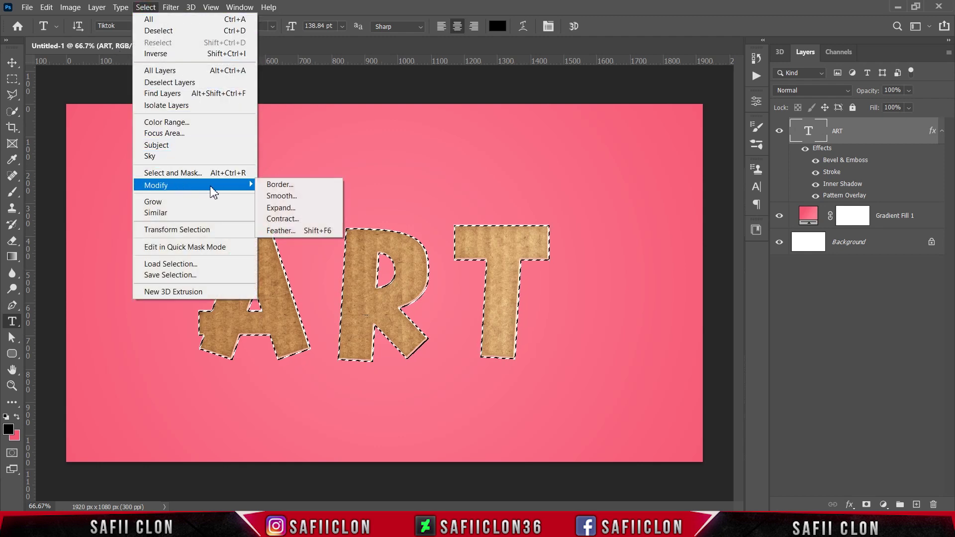
click(294, 214)
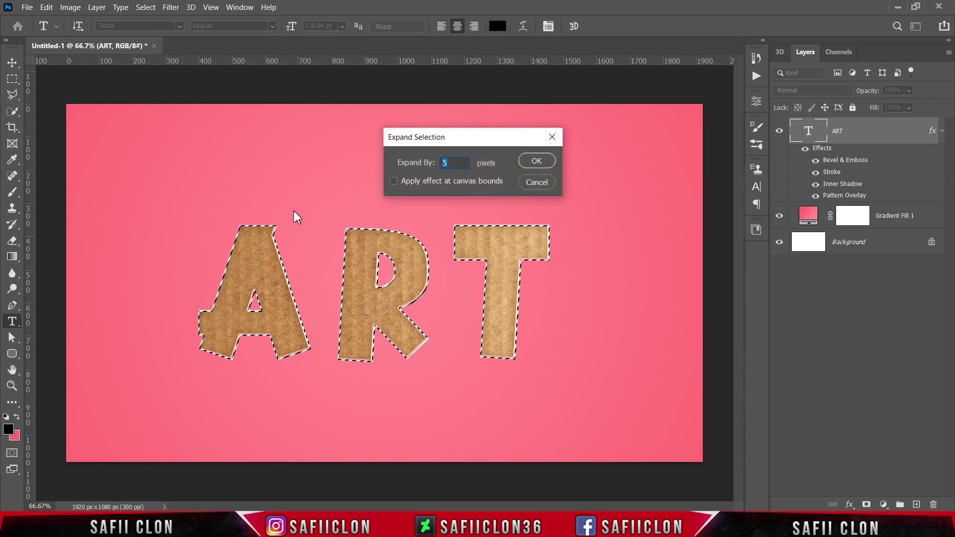
click(450, 165)
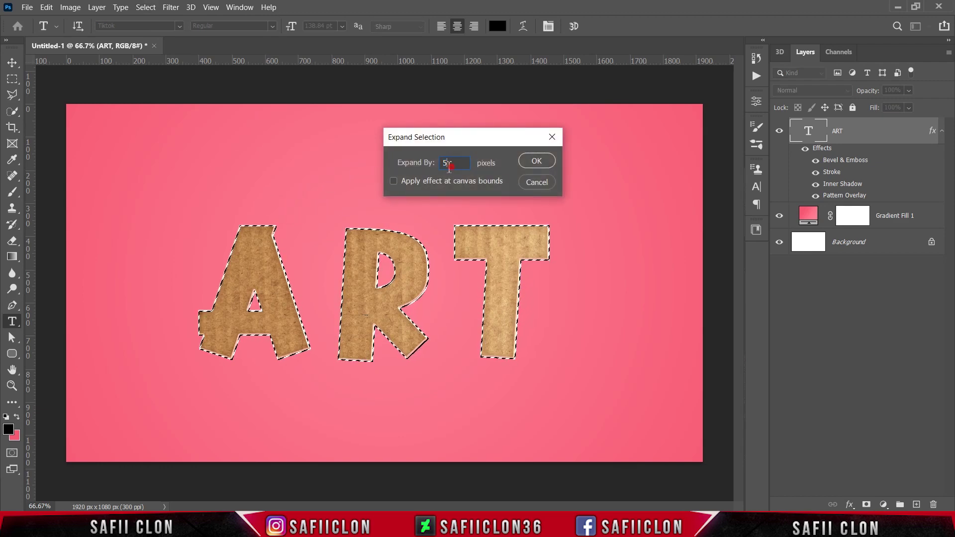
text(5)
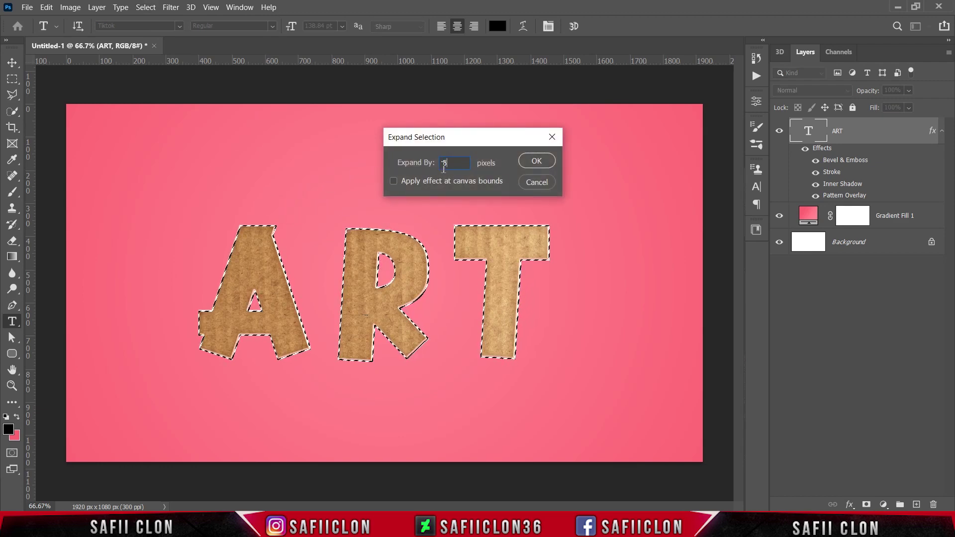
click(530, 163)
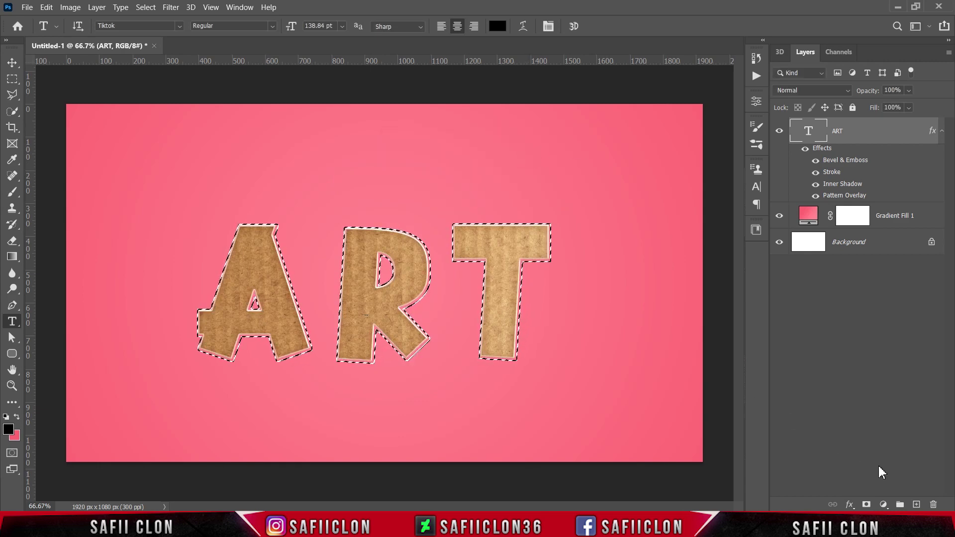
Step: Fill the expanded selection with a red (ff5353) Solid Color layer and place it directly below the ART text layer
click(885, 505)
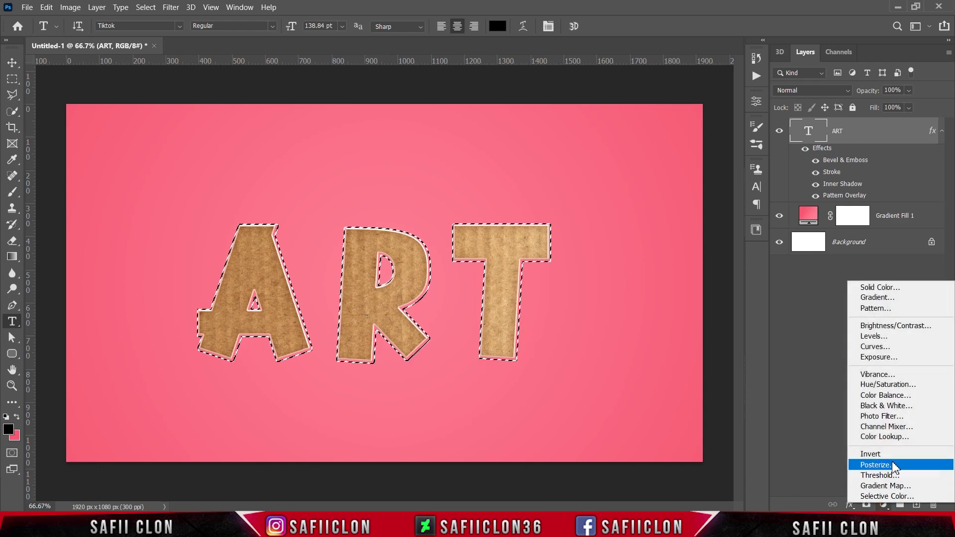
click(890, 289)
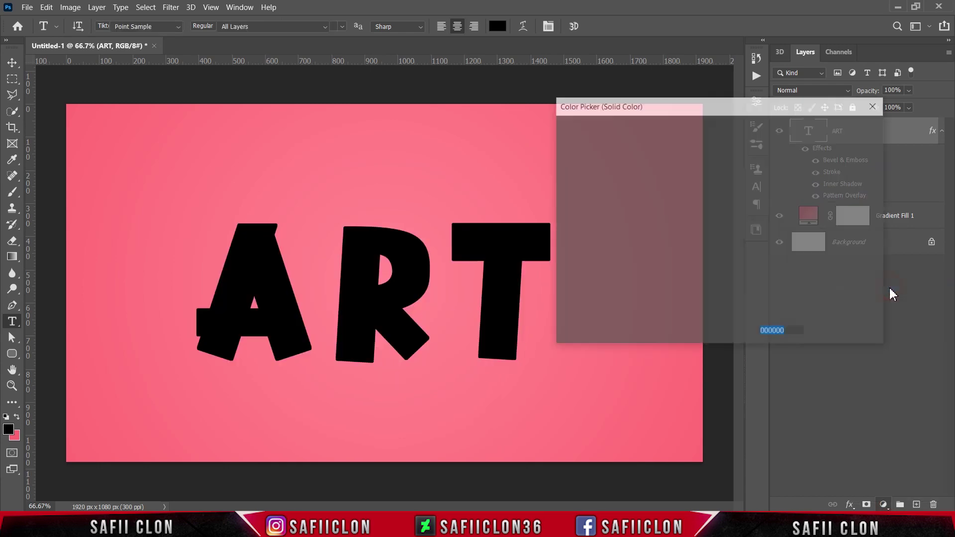
mouse_move(654, 217)
mouse_down()
mouse_move(654, 196)
mouse_move(717, 153)
mouse_move(654, 132)
mouse_move(668, 131)
mouse_up()
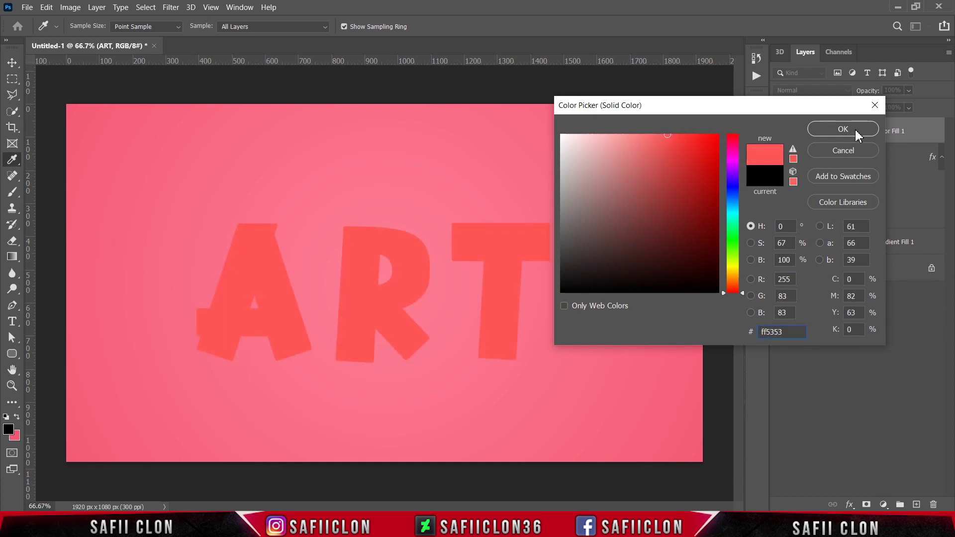
click(840, 131)
drag(914, 130, 910, 219)
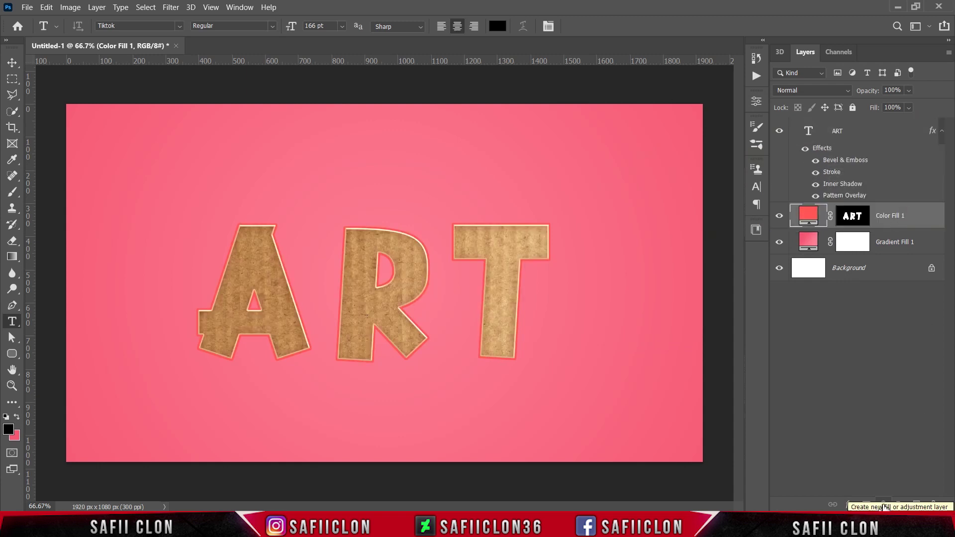
Step: Add a Pattern fill layer above the red colour fill and clip it to that layer
click(883, 505)
click(866, 310)
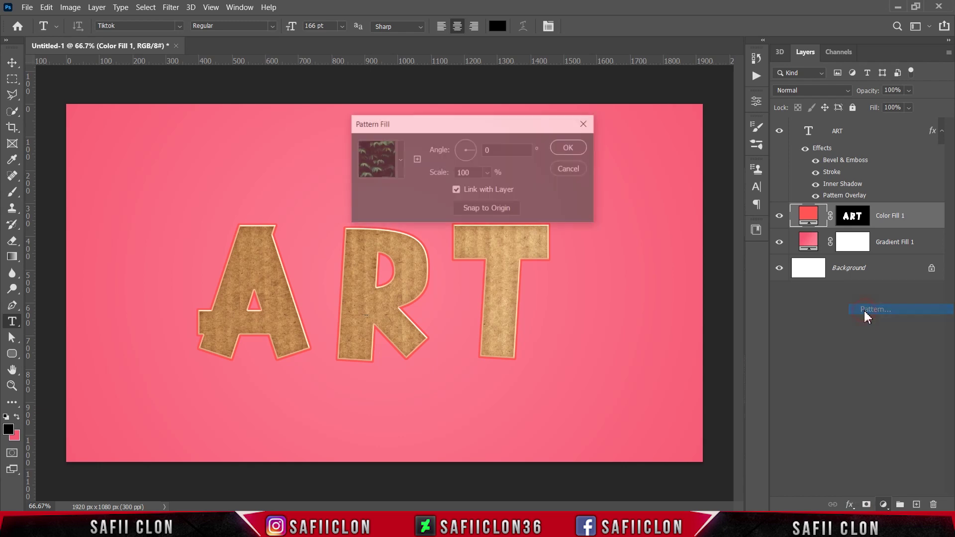
click(572, 150)
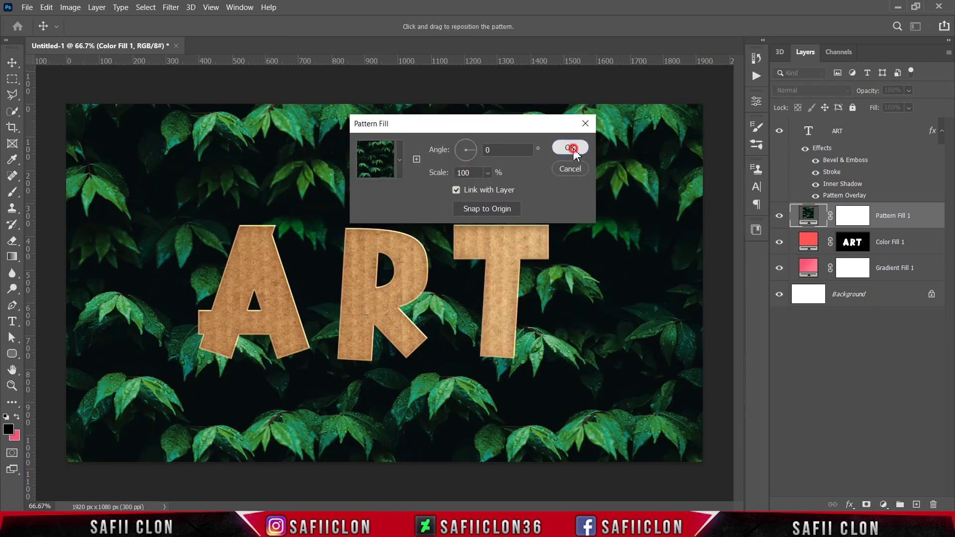
right_click(888, 209)
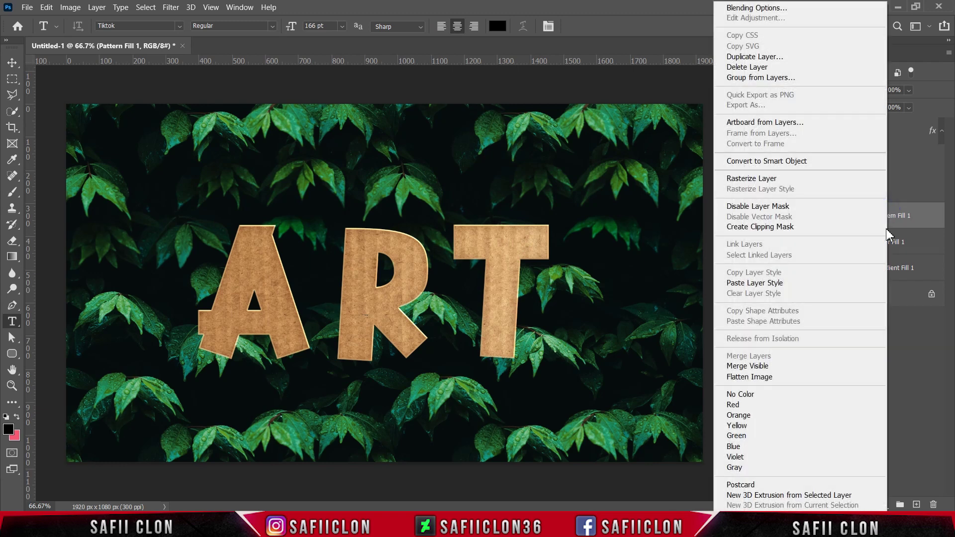
click(762, 230)
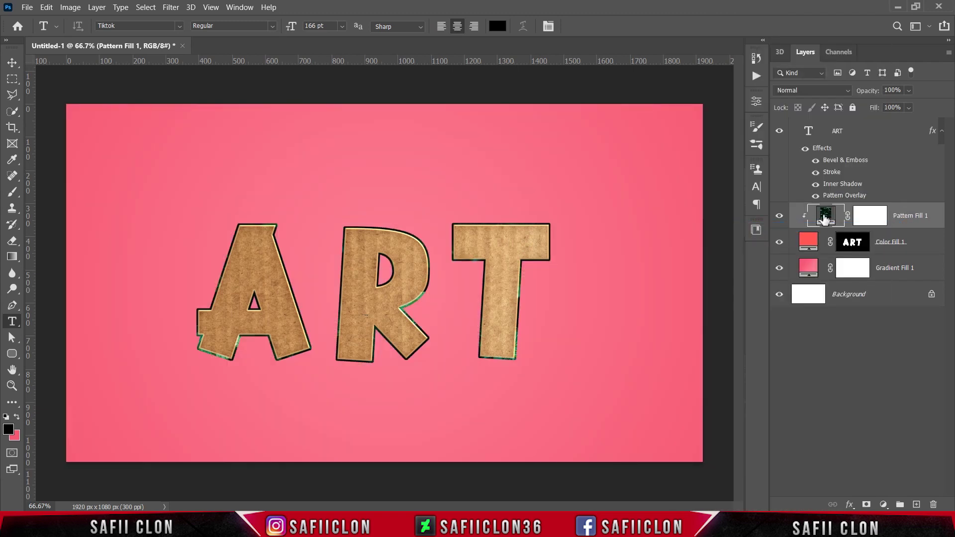
Step: Change the Pattern Fill 1 layer's pattern to the second, dark-striped pattern in the Cardboard Pattern group
double_click(825, 216)
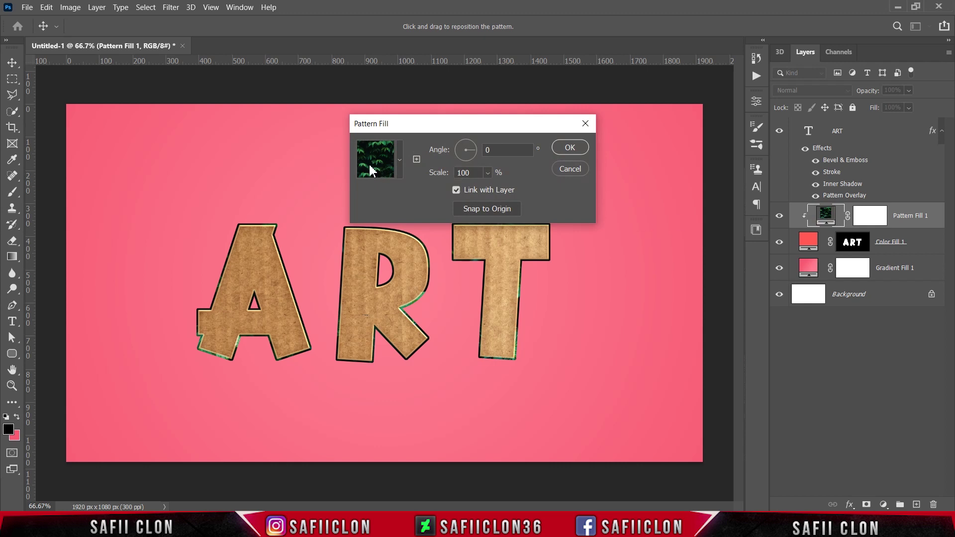
click(400, 159)
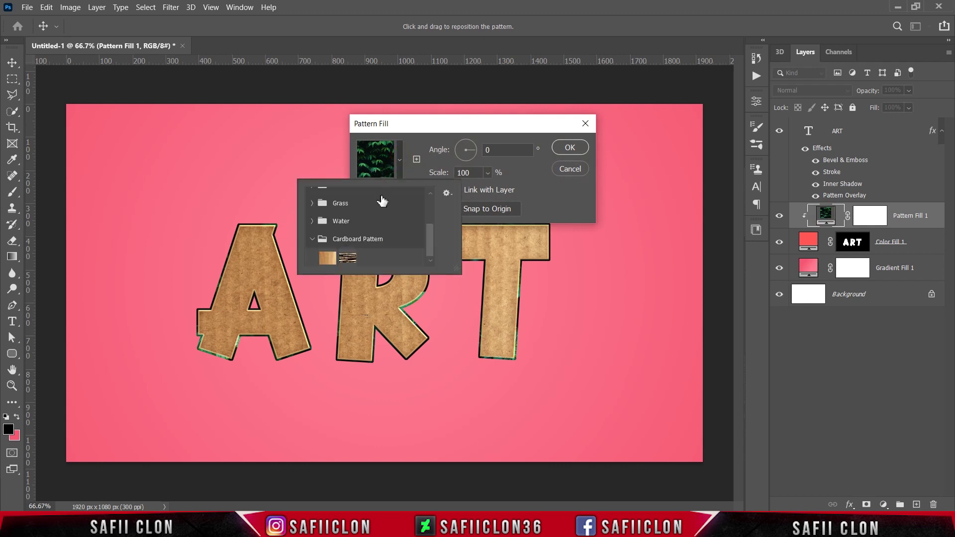
click(348, 259)
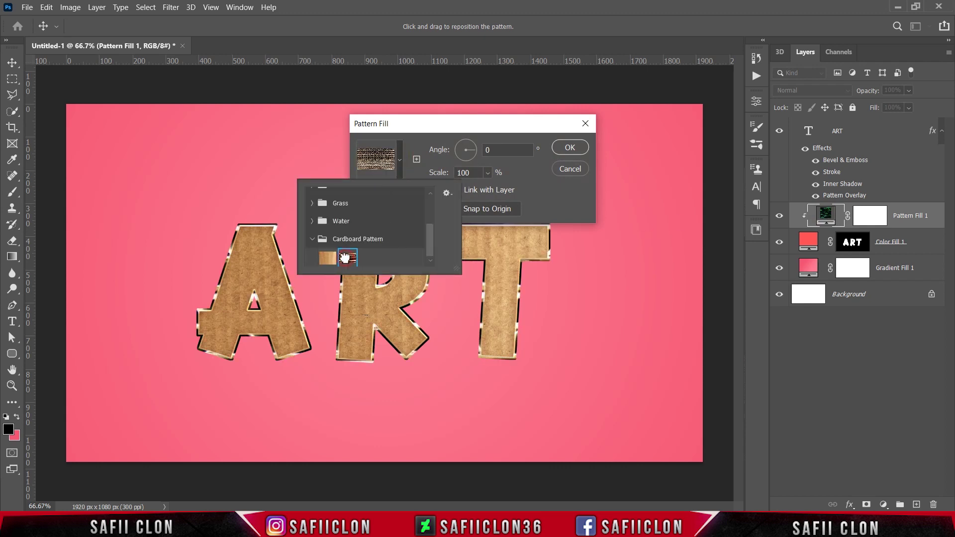
click(399, 160)
Step: Set the pattern fill's scale to 9% and its angle to 14.35°, and apply the fill
click(487, 172)
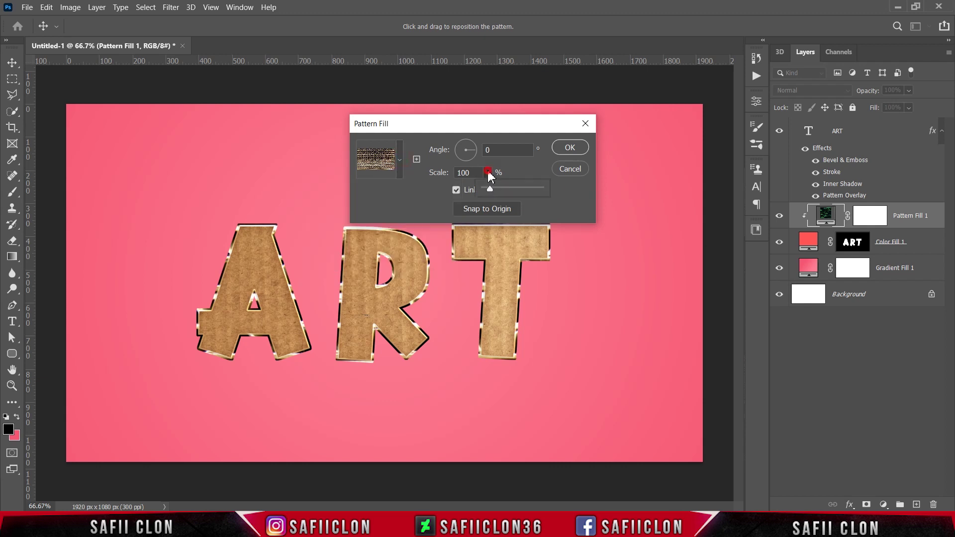
drag(491, 188, 490, 191)
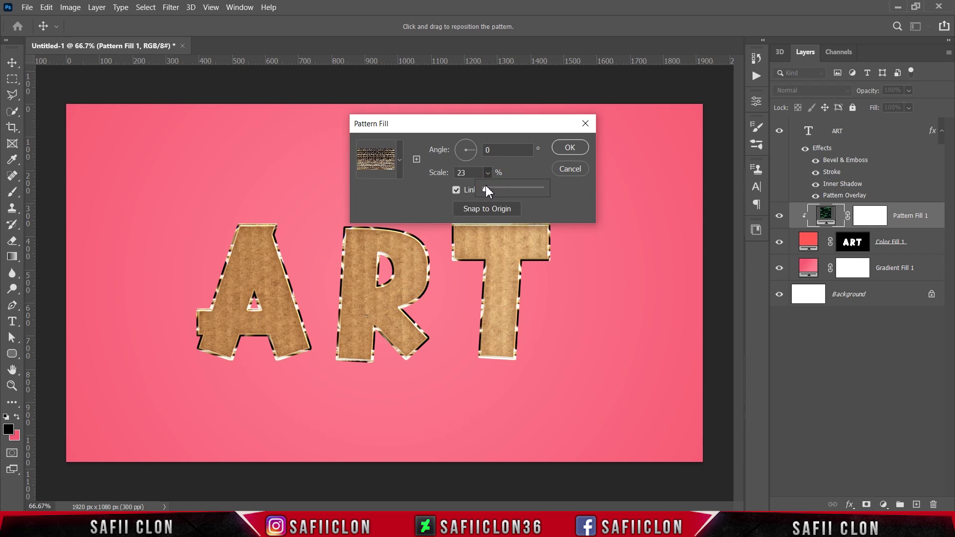
click(465, 173)
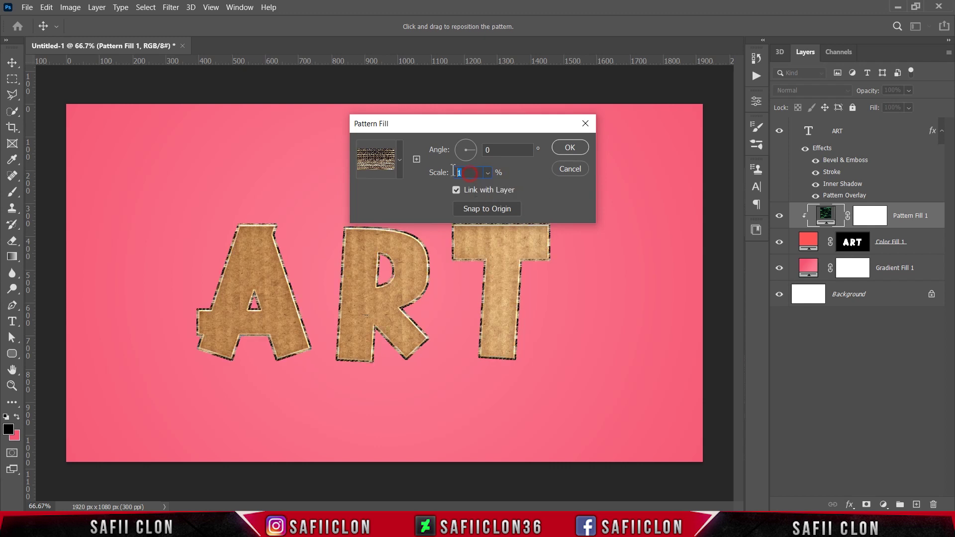
text(7)
key(BackSpace)
text(8)
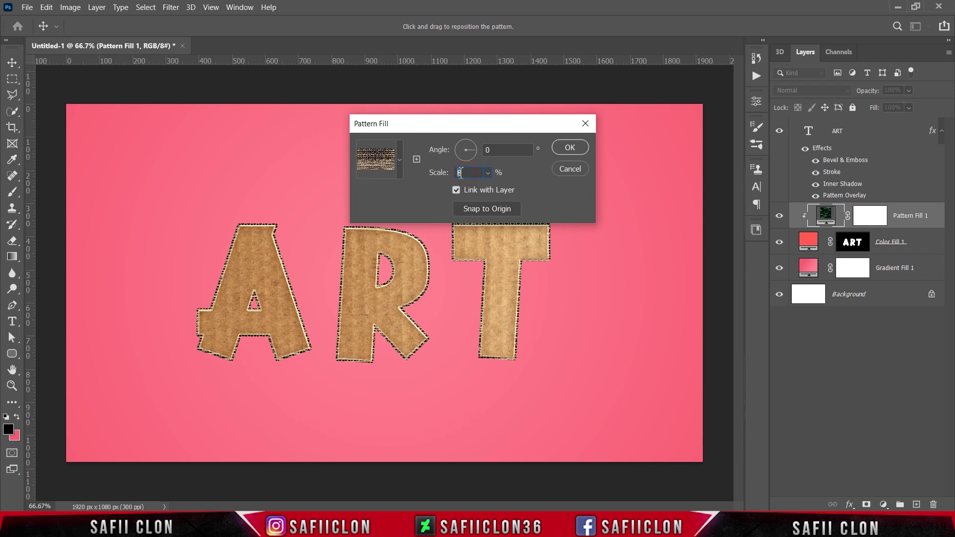
key(BackSpace)
text(9)
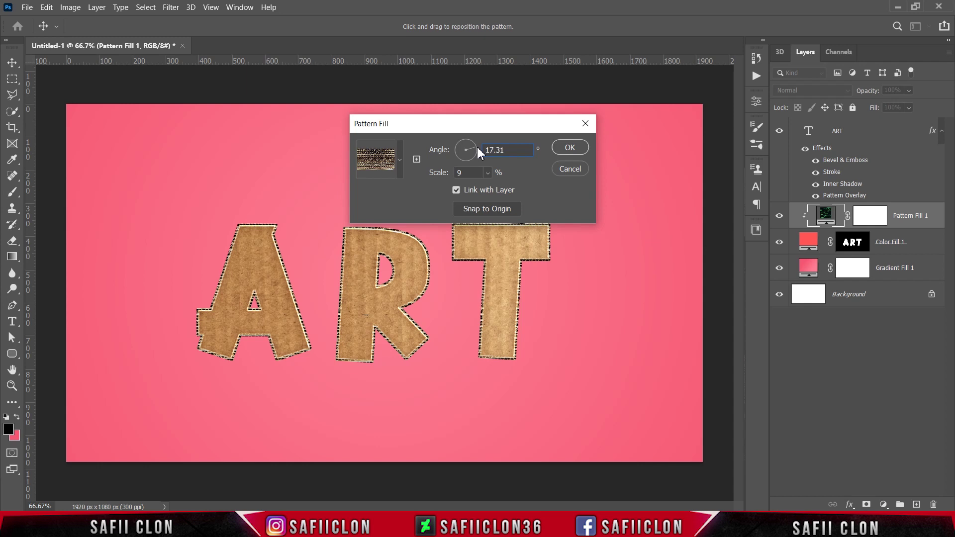
click(478, 147)
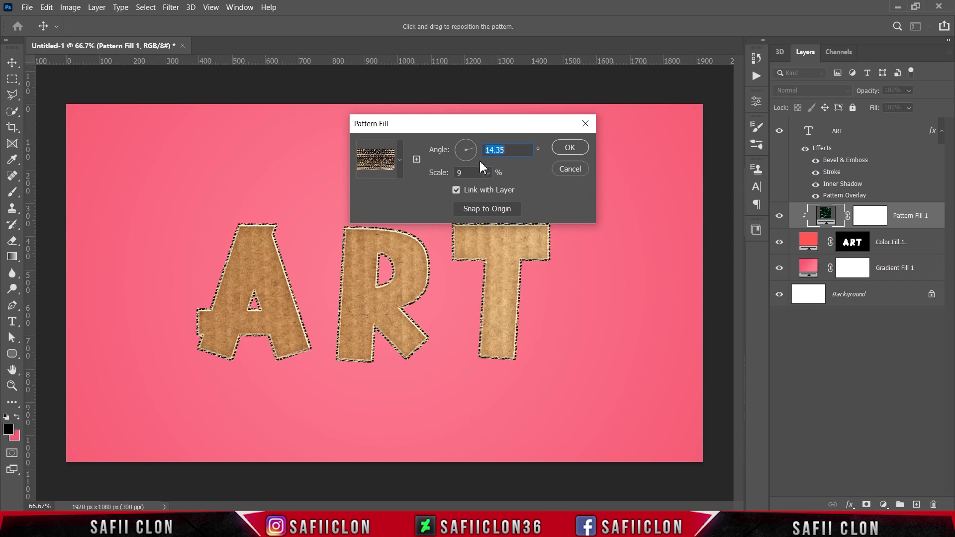
click(579, 151)
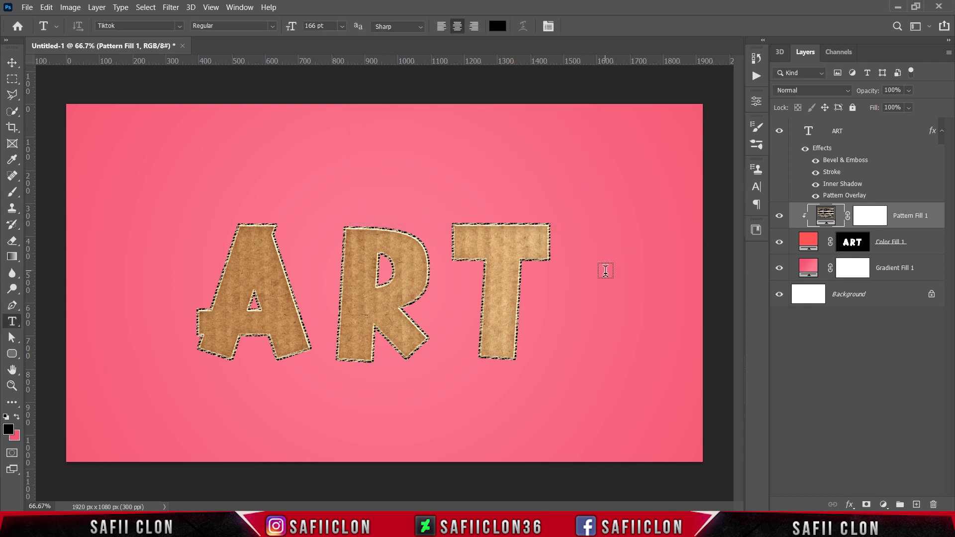
Step: Distort the red Color Fill 1 layer by shifting its four corners slightly, offsetting the patterned edge behind the letters, and apply the transform
click(929, 242)
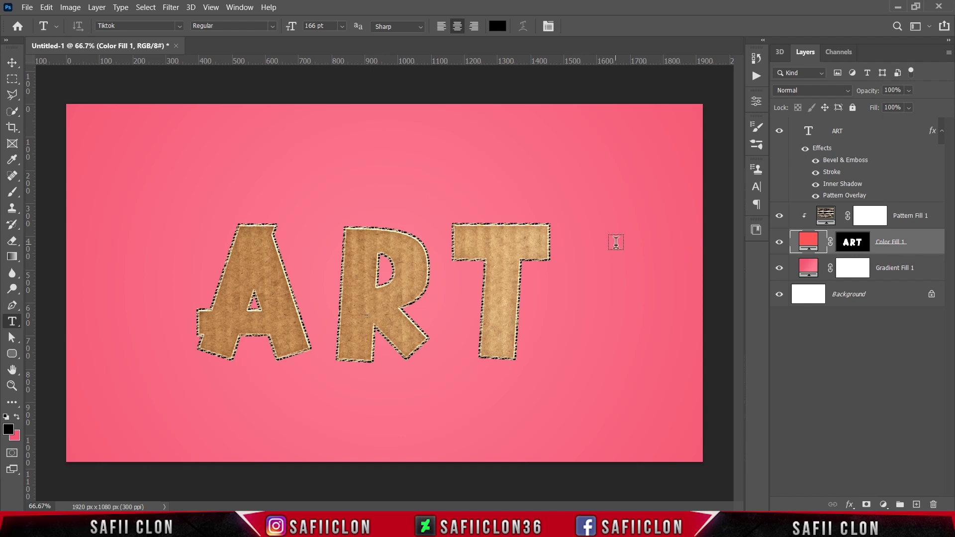
key(ctrl+t)
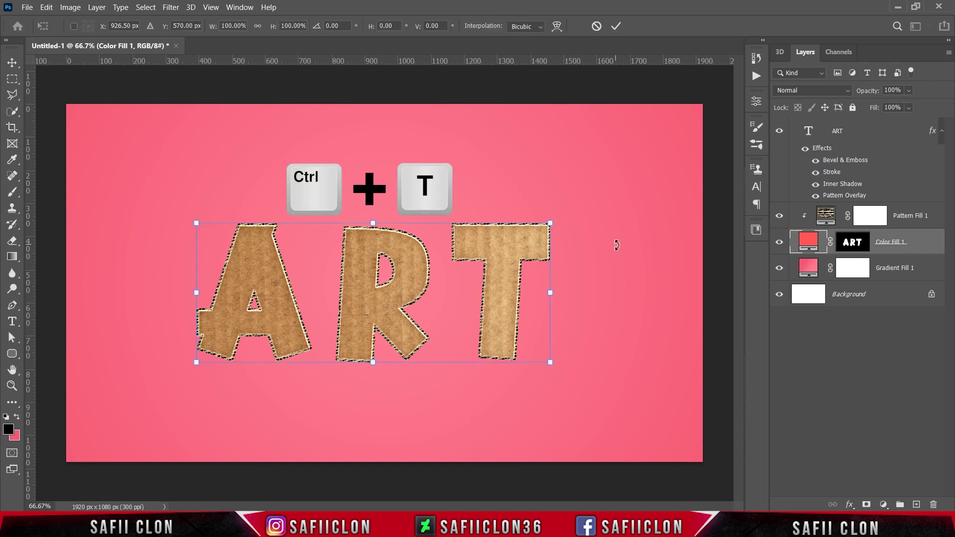
key(ctrl+plus)
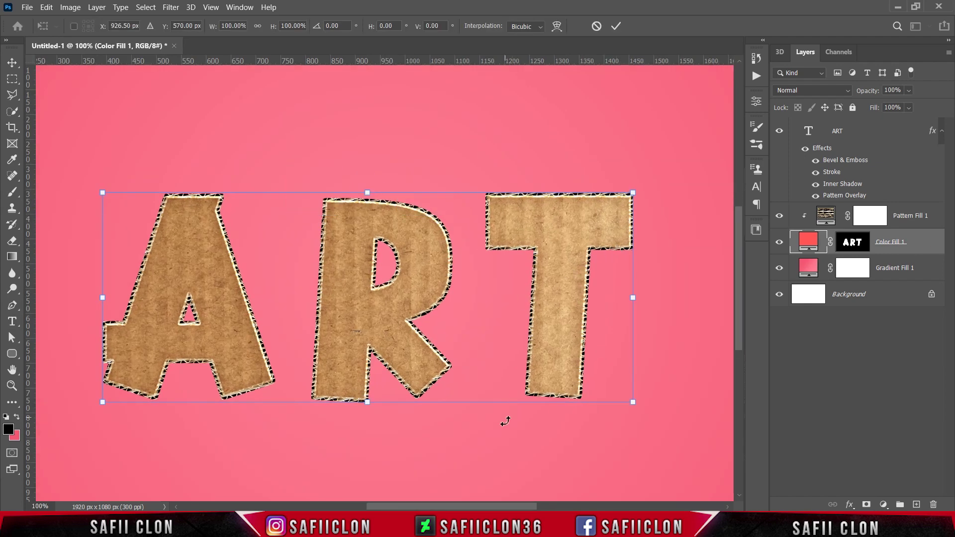
scroll(508, 500, left, 3)
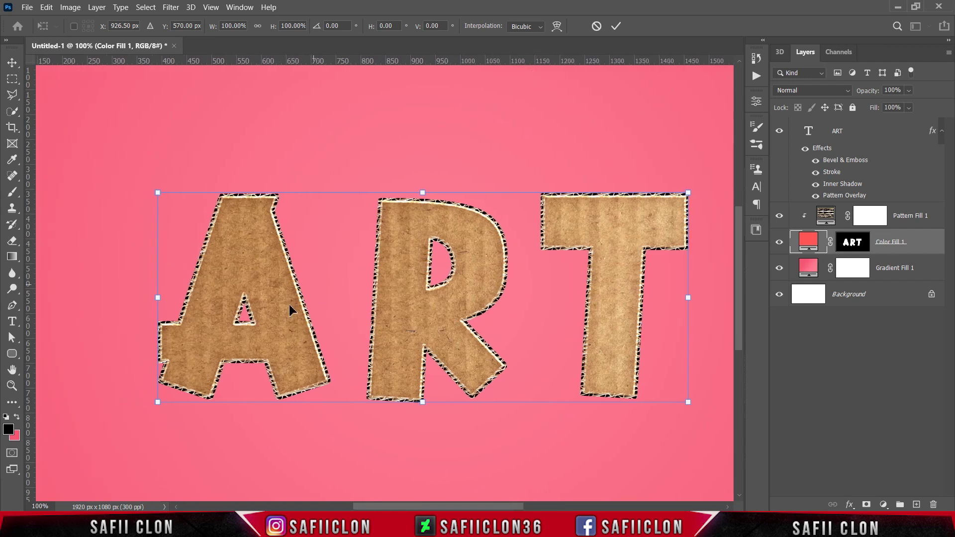
drag(156, 404, 160, 403)
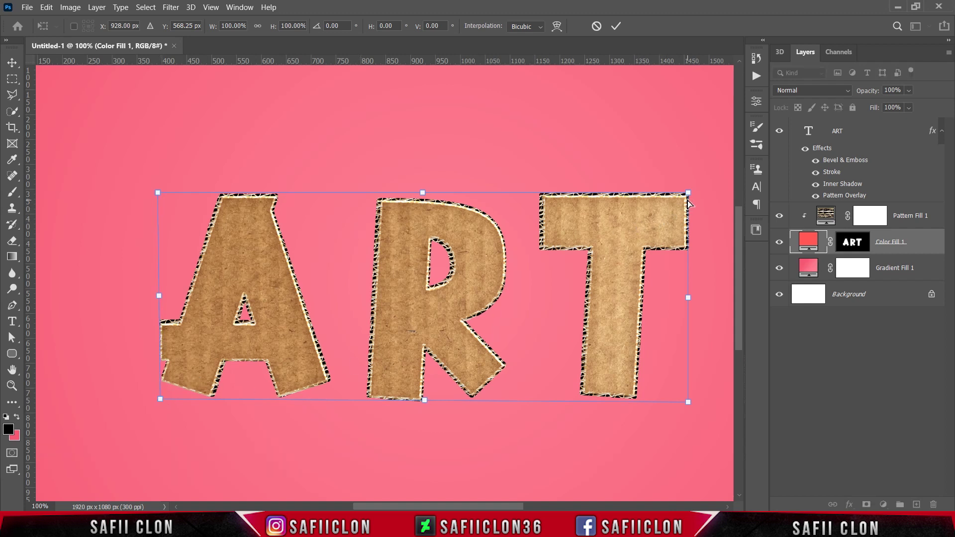
drag(689, 195, 688, 197)
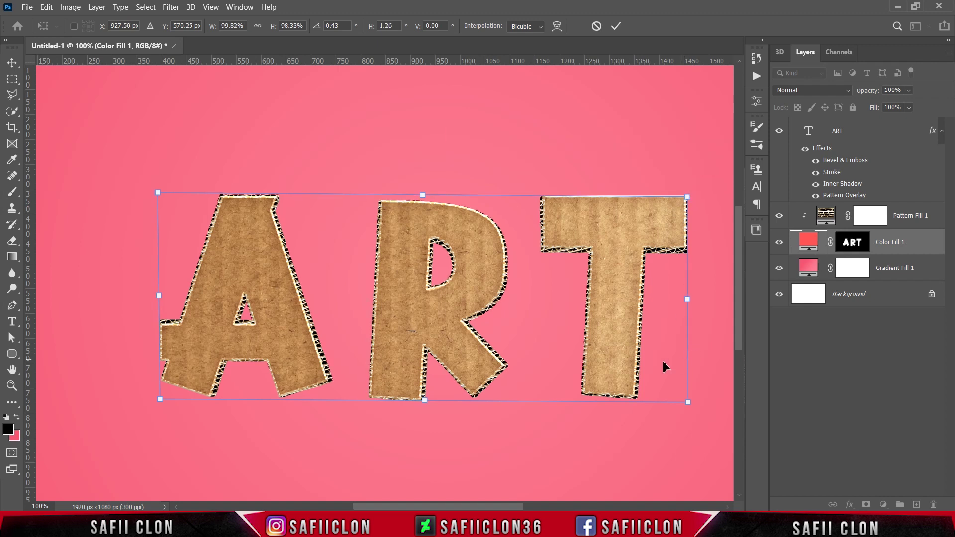
drag(157, 193, 156, 195)
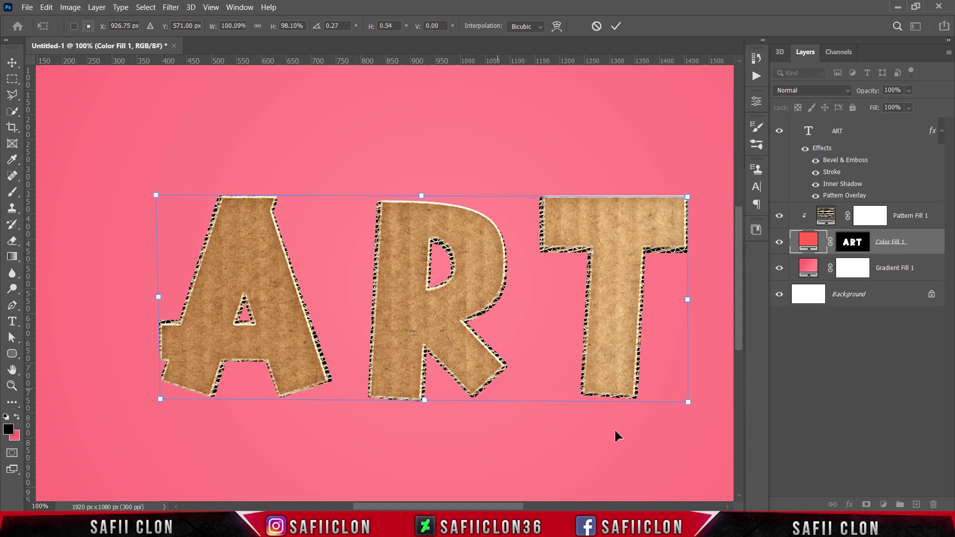
drag(686, 404, 686, 403)
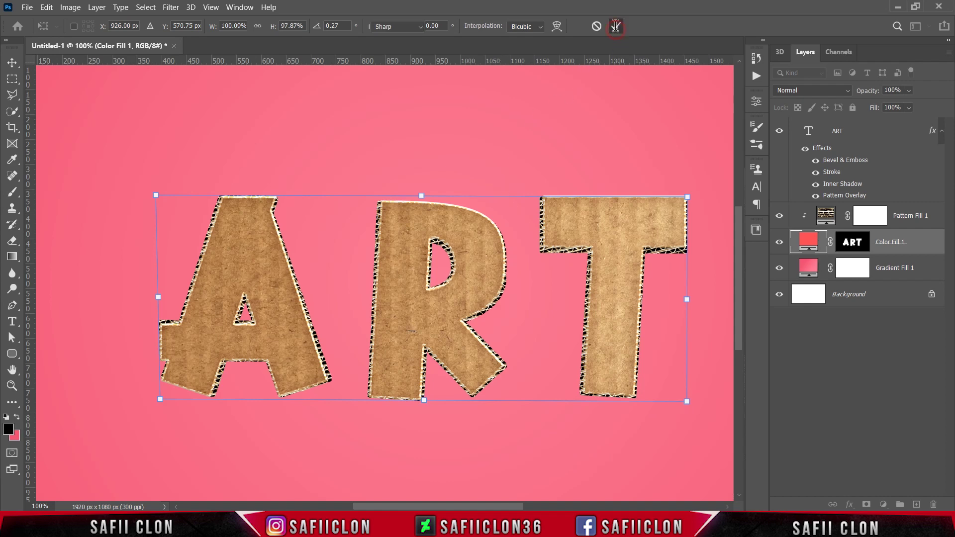
click(616, 26)
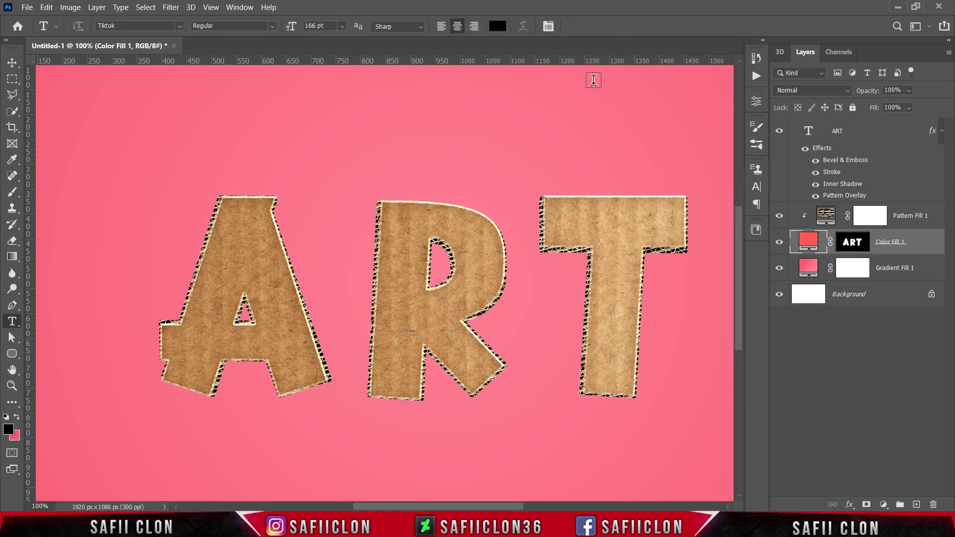
key(ctrl+minus)
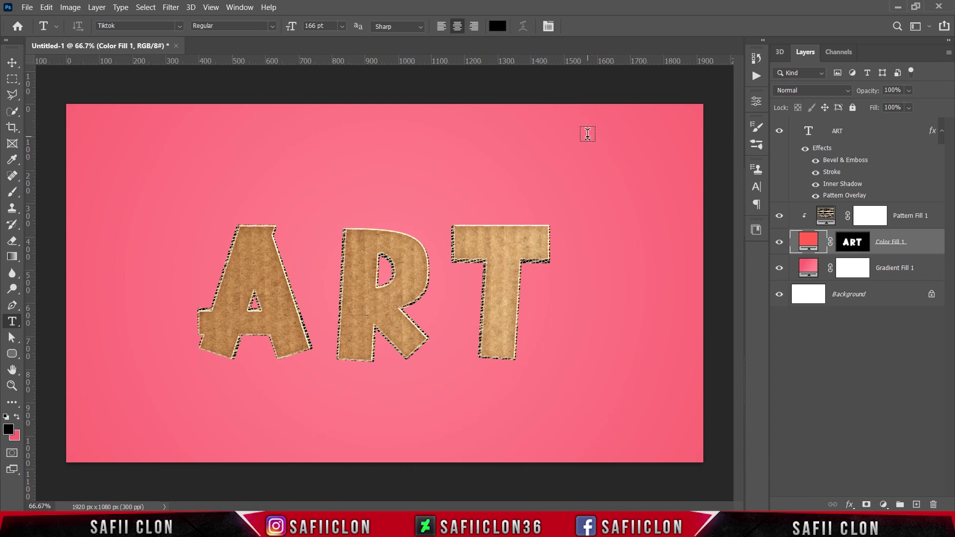
Step: Add a Drop Shadow effect to the Color Fill 1 layer, keeping the letters visible beside the layer style settings
right_click(928, 243)
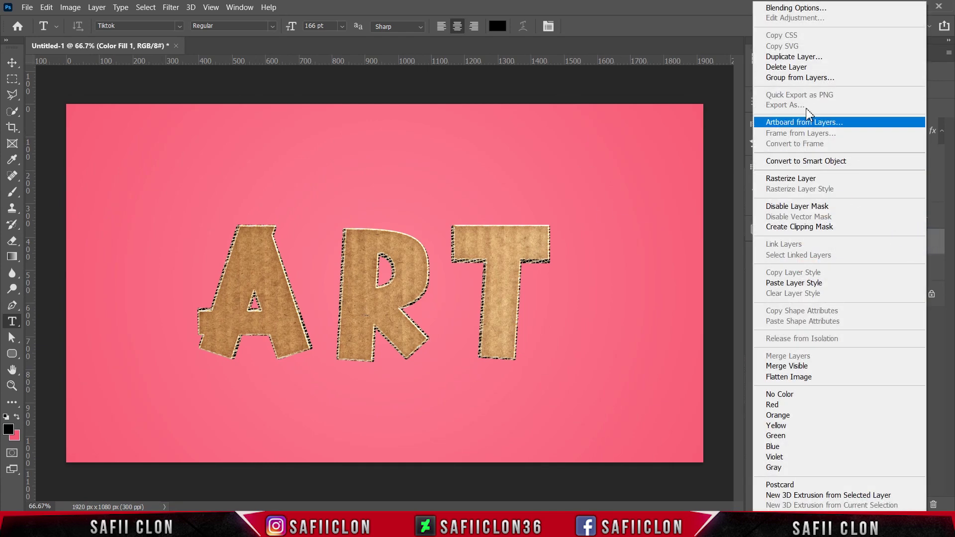
click(792, 8)
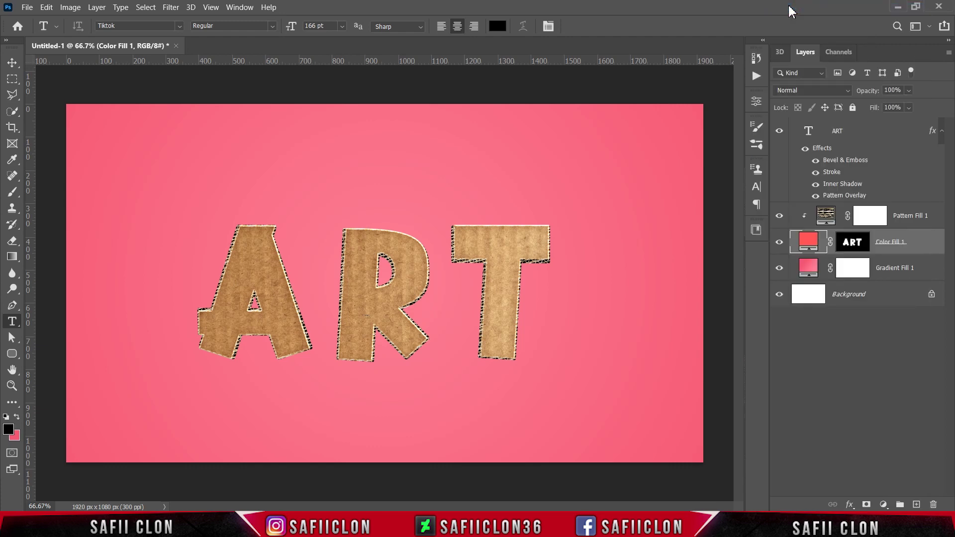
drag(431, 124, 745, 118)
key(ctrl+plus)
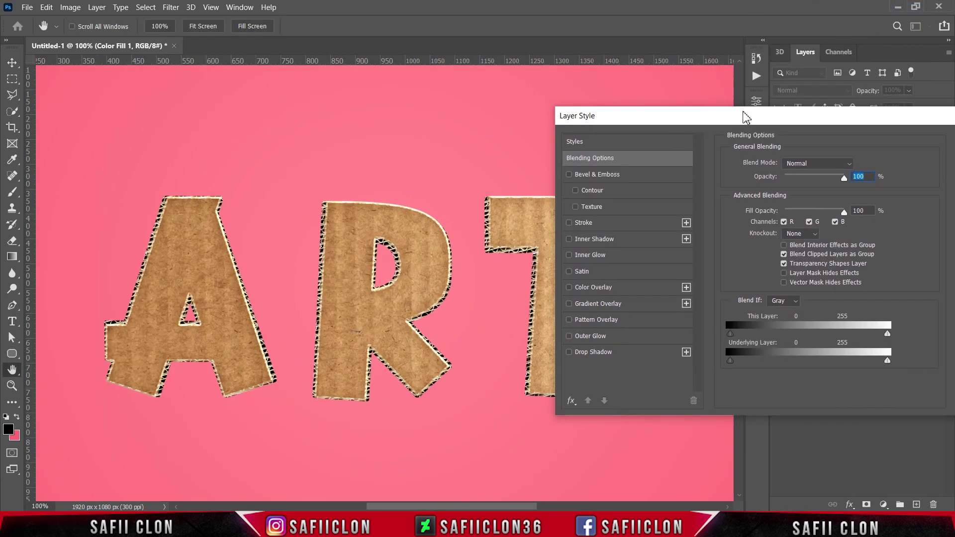
drag(532, 506, 550, 506)
drag(703, 123, 716, 87)
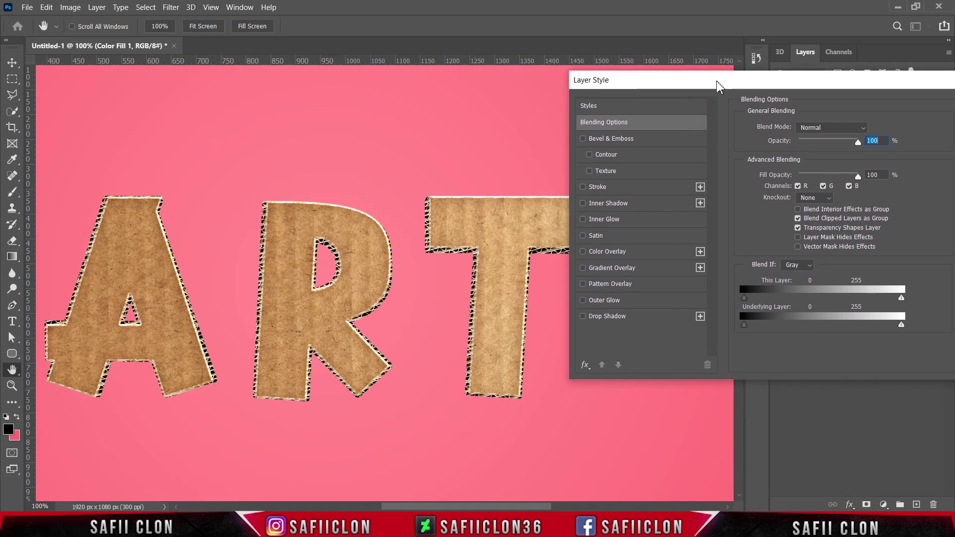
click(615, 317)
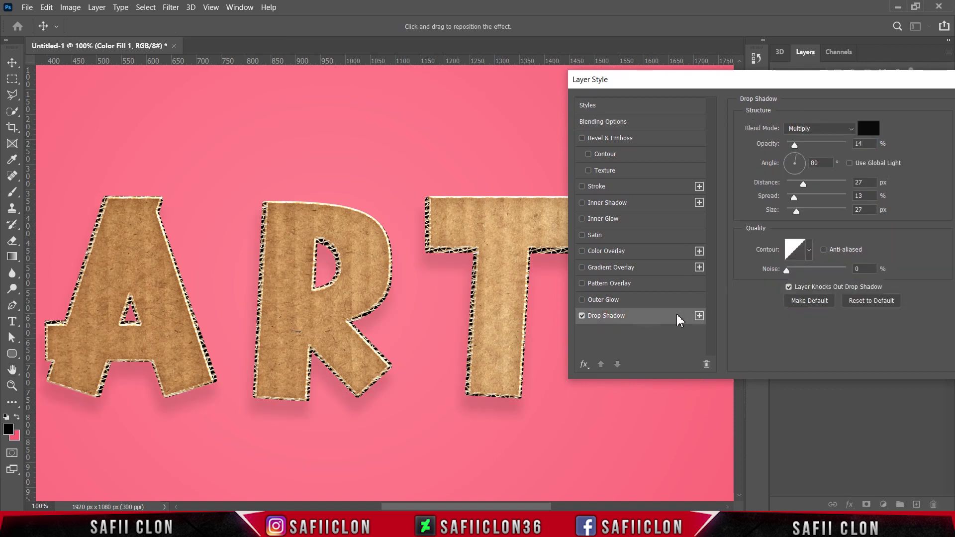
Step: Set the drop shadow to Multiply in black with 47% opacity, 28 px distance and 16 px size
click(846, 130)
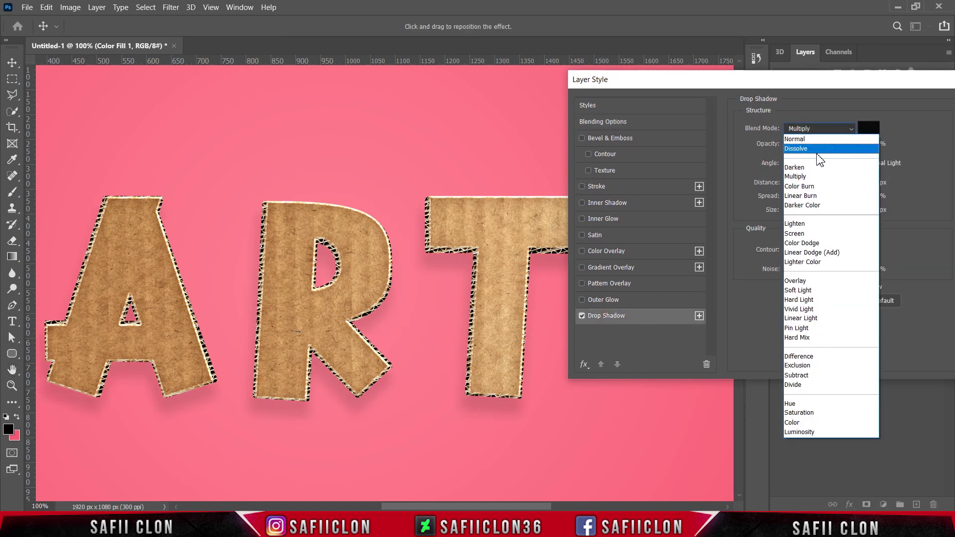
click(805, 179)
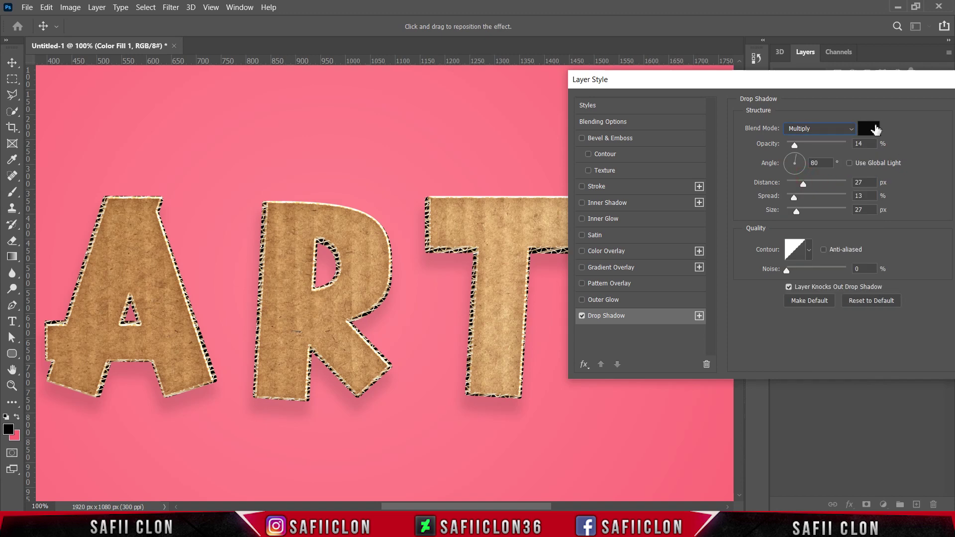
click(869, 129)
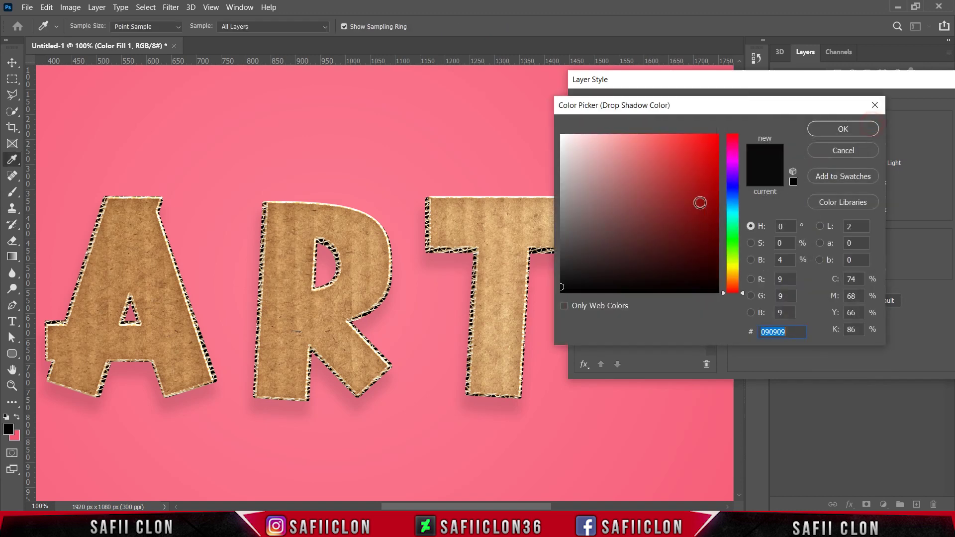
click(846, 130)
drag(806, 146, 813, 145)
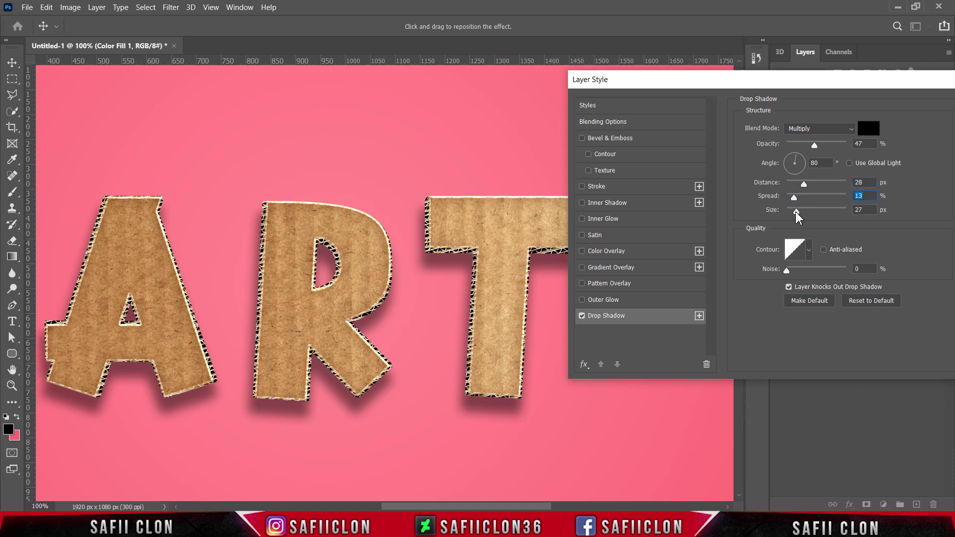
drag(796, 212, 795, 213)
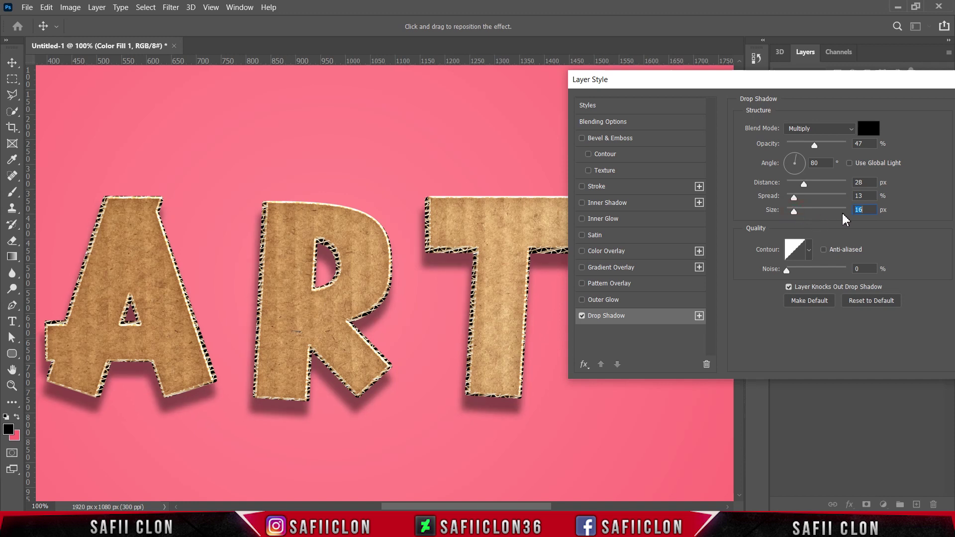
Step: Add a second Drop Shadow to Color Fill 1 with 27% opacity, 71° angle, 41 px distance and 27 px size
click(700, 316)
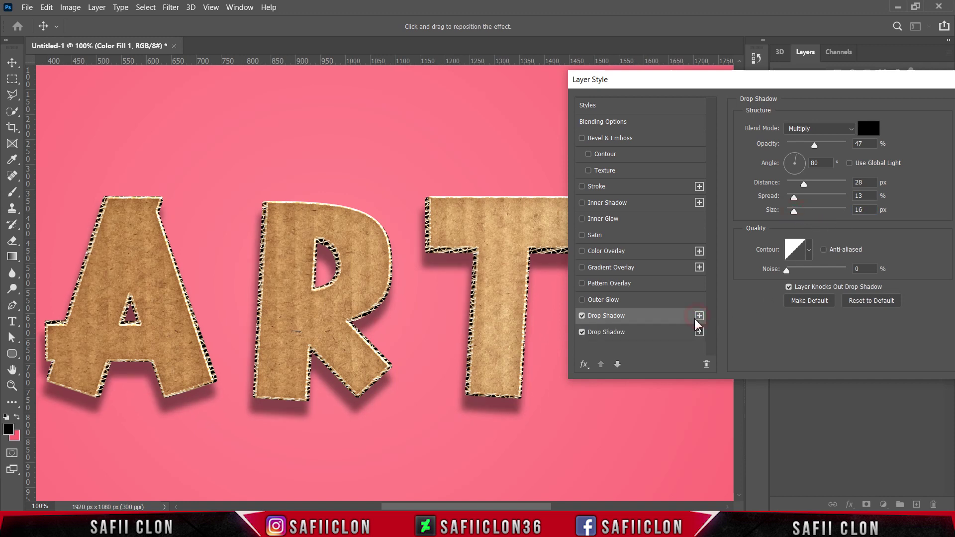
click(628, 333)
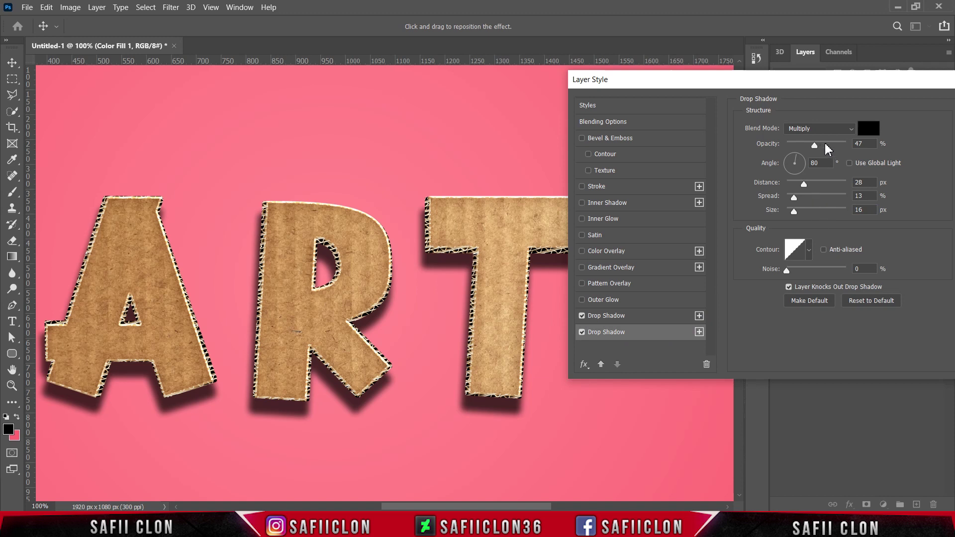
drag(814, 144, 809, 145)
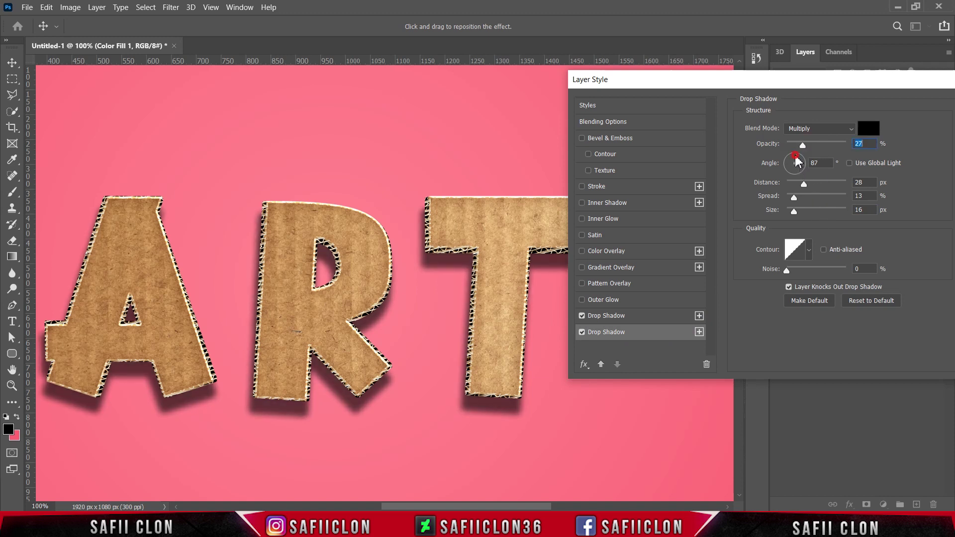
key(Tab)
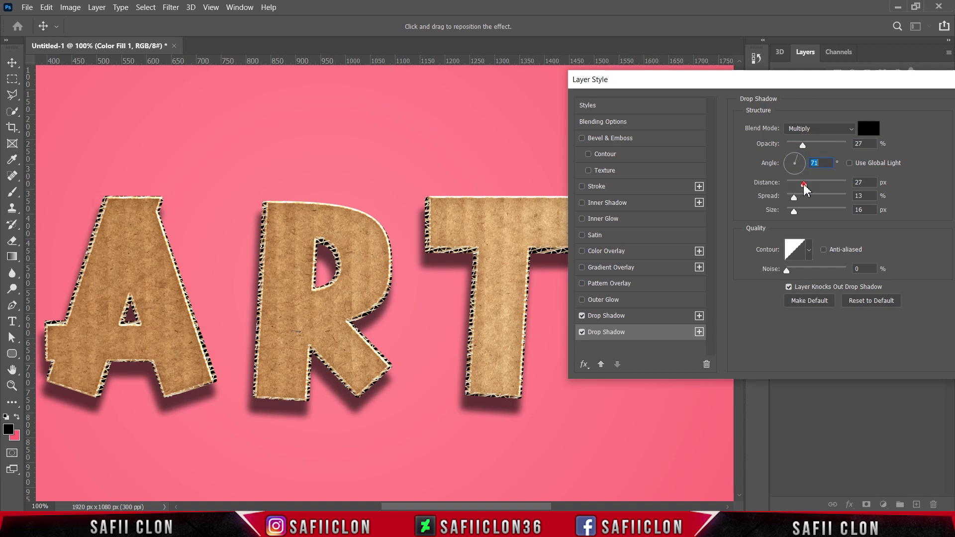
drag(805, 188, 797, 212)
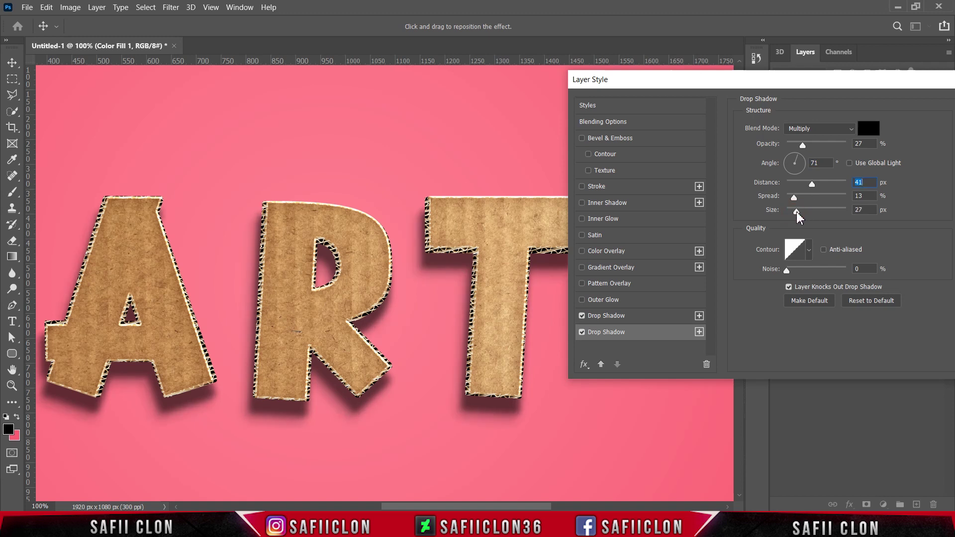
Step: Add a third Drop Shadow with 18% opacity, 53 px distance and 49 px size, and apply the layer style
click(699, 331)
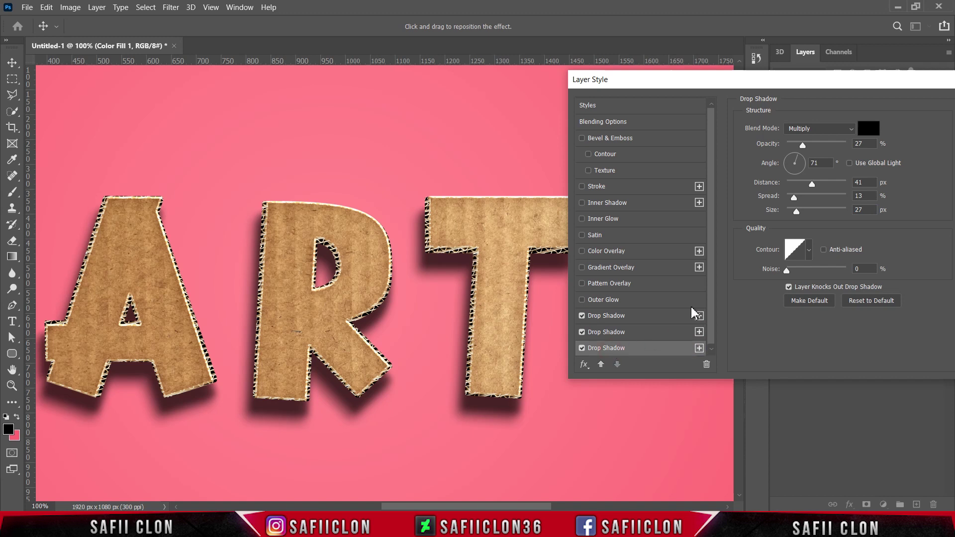
click(798, 145)
mouse_move(813, 188)
mouse_down()
mouse_move(833, 188)
mouse_move(821, 188)
mouse_up()
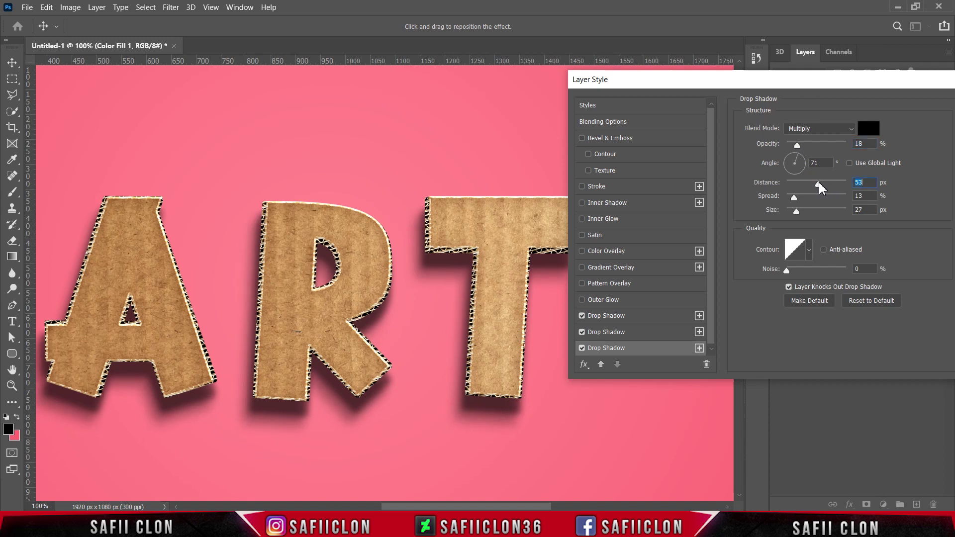
click(802, 213)
drag(887, 84, 578, 109)
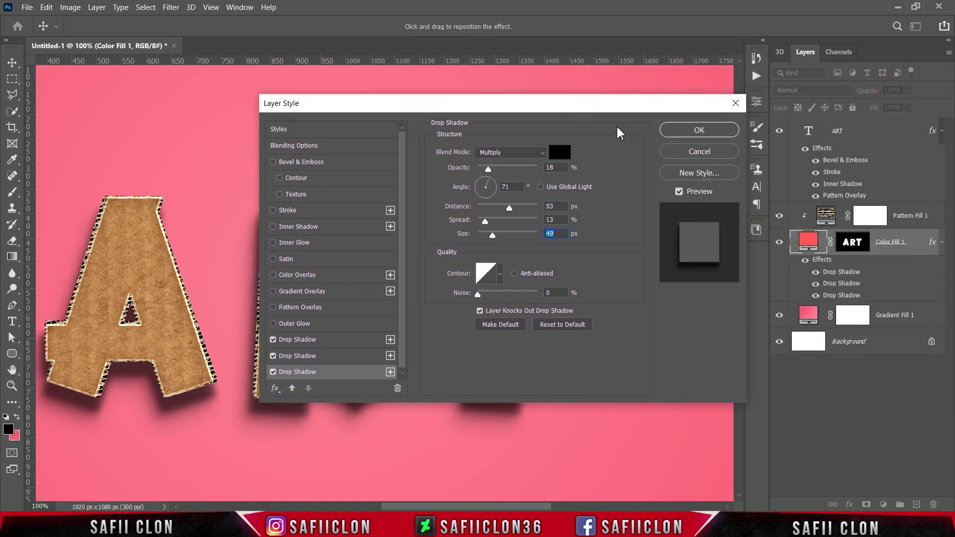
click(698, 132)
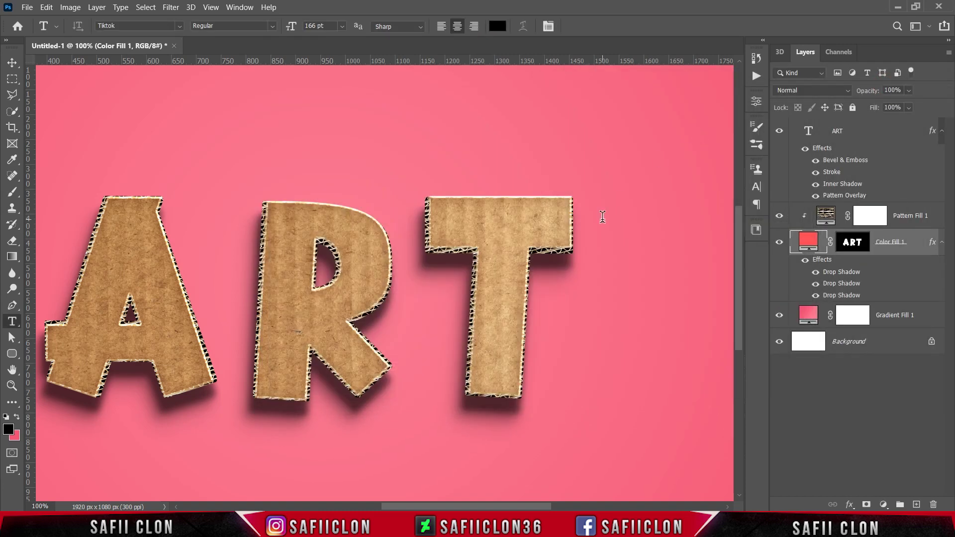
Step: Select the ART text layer and set the Pen tool to Shape mode with a black 000000 fill
key(ctrl+minus)
key(ctrl+minus)
key(ctrl+plus)
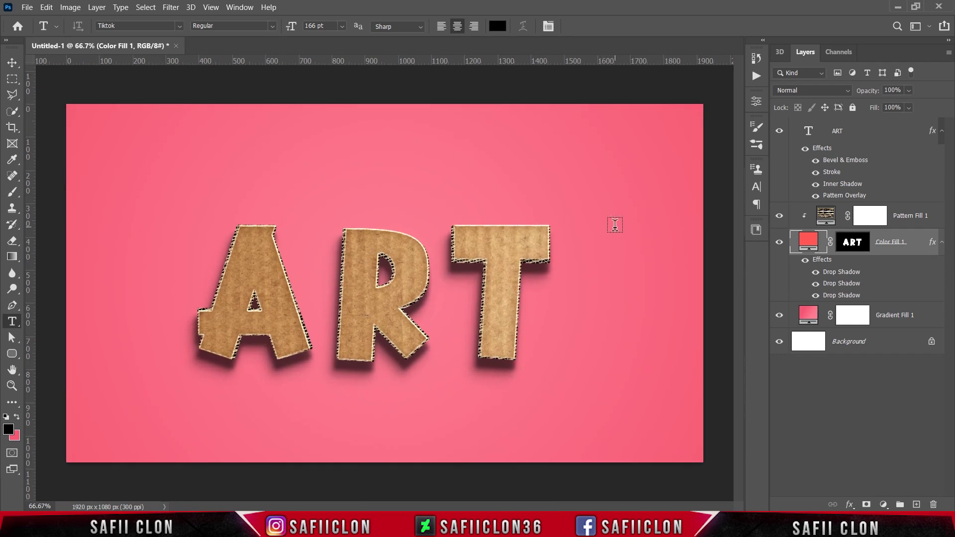
click(877, 137)
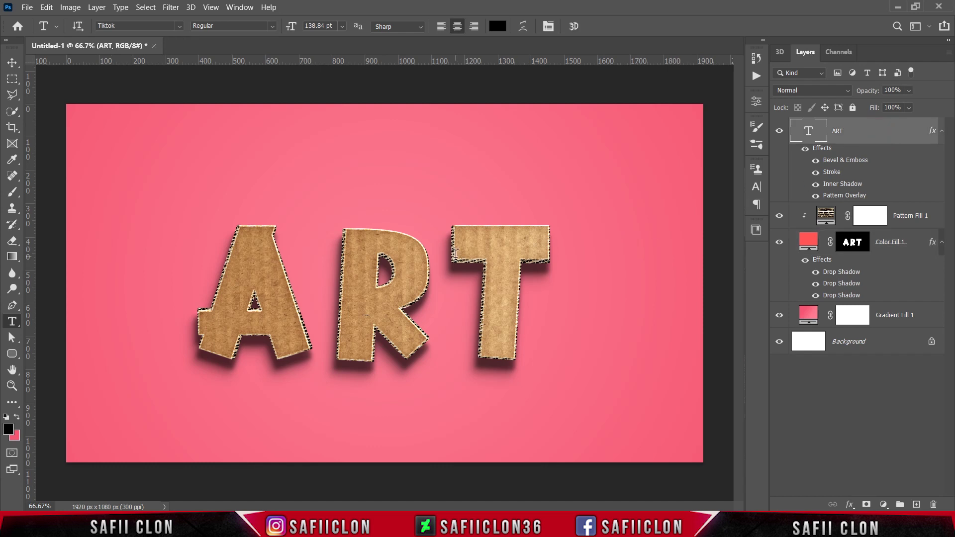
click(12, 305)
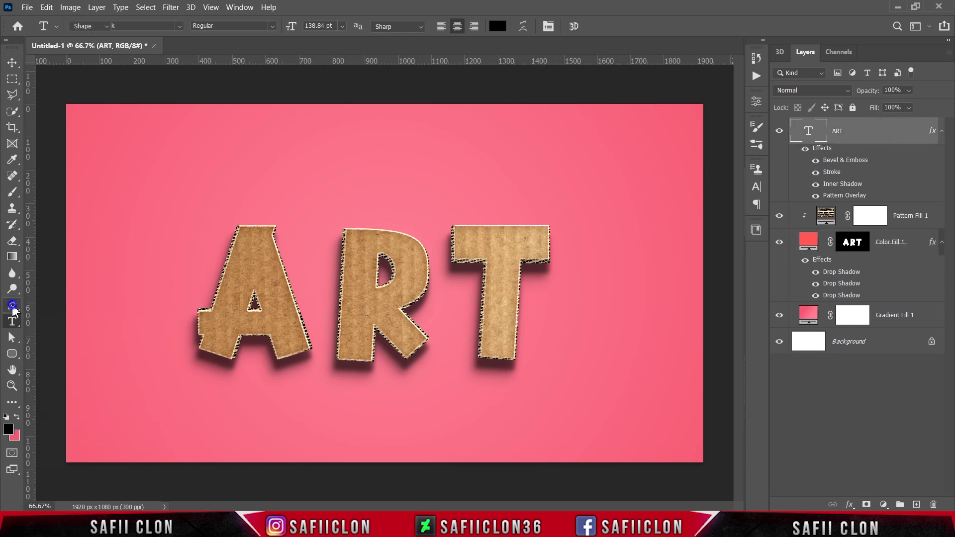
click(59, 307)
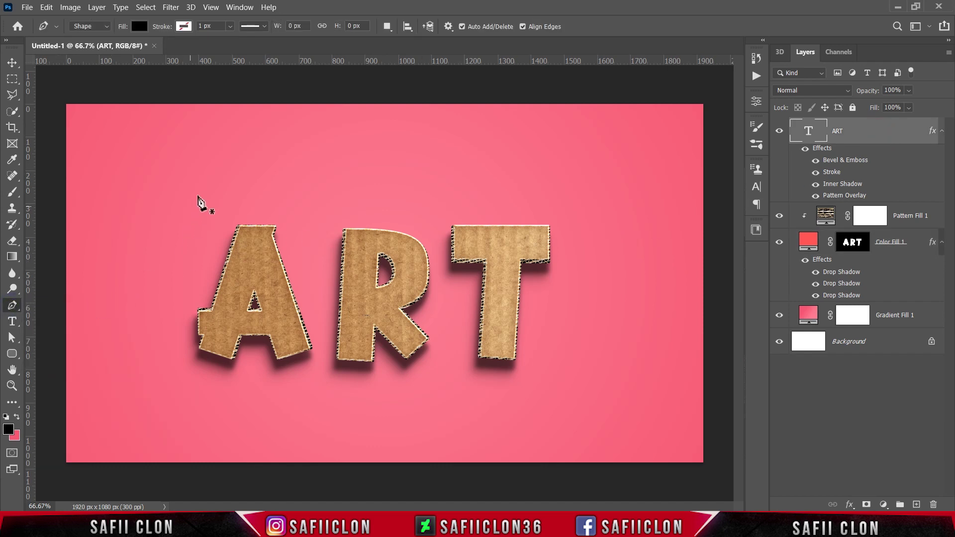
click(107, 31)
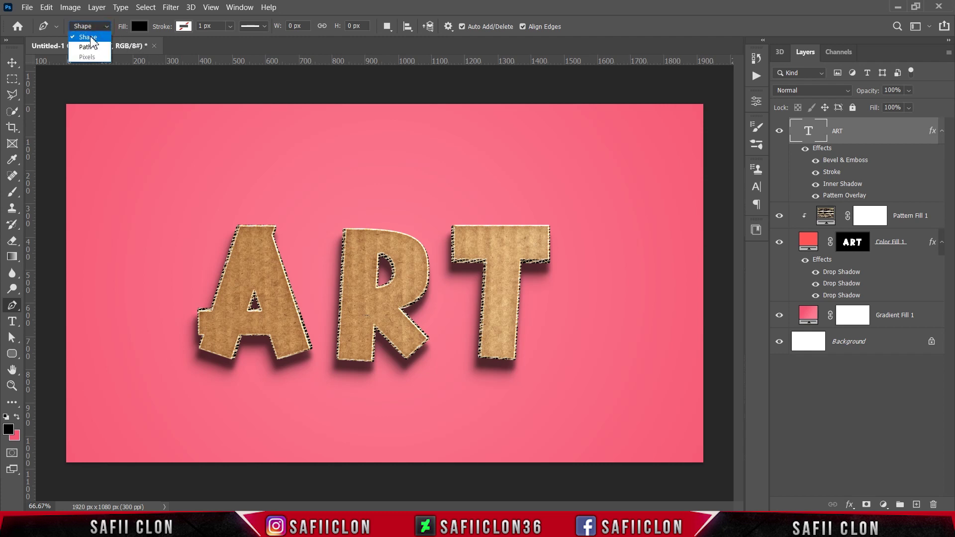
click(93, 38)
click(139, 28)
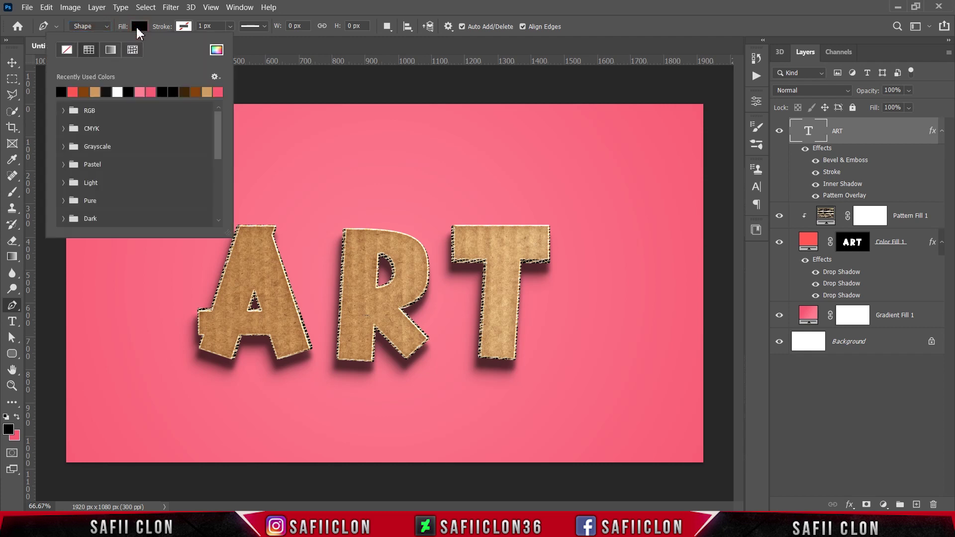
click(216, 50)
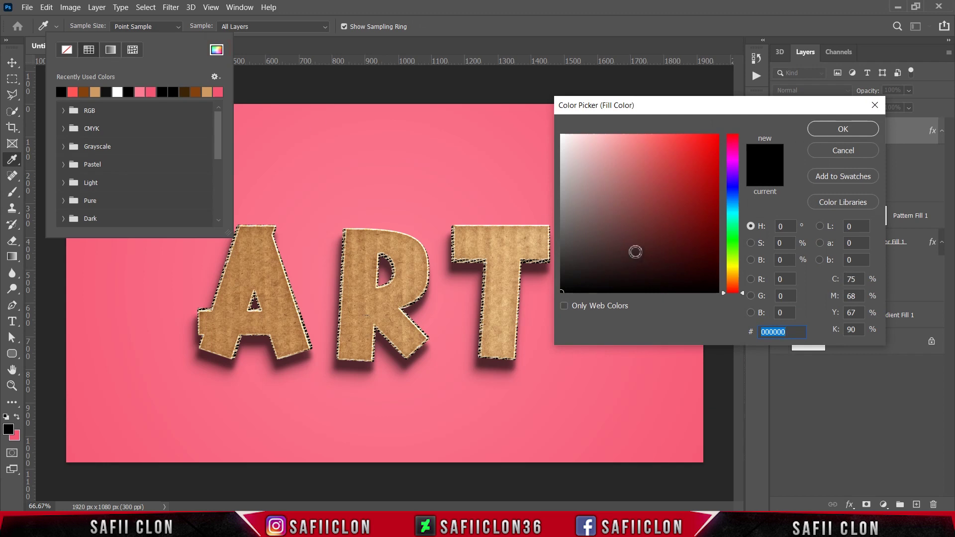
click(831, 133)
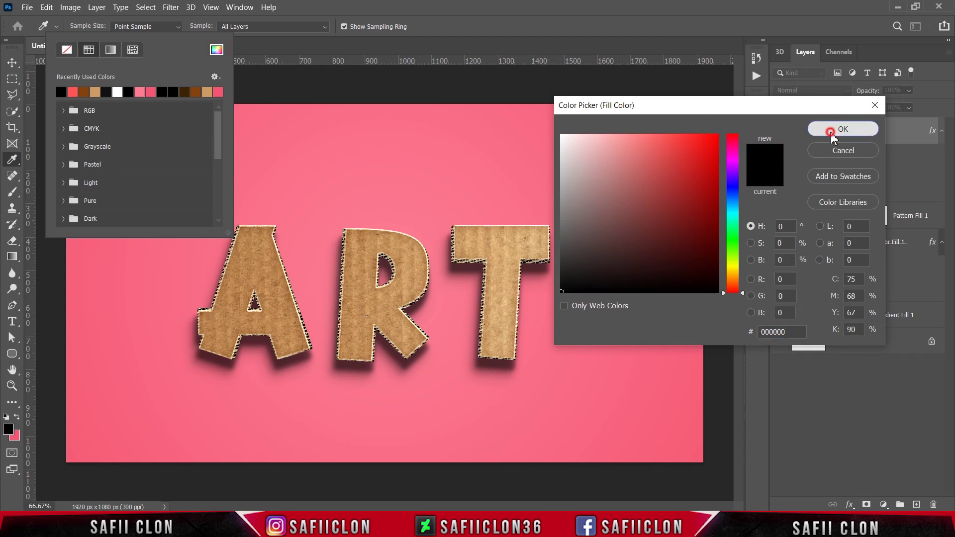
click(141, 27)
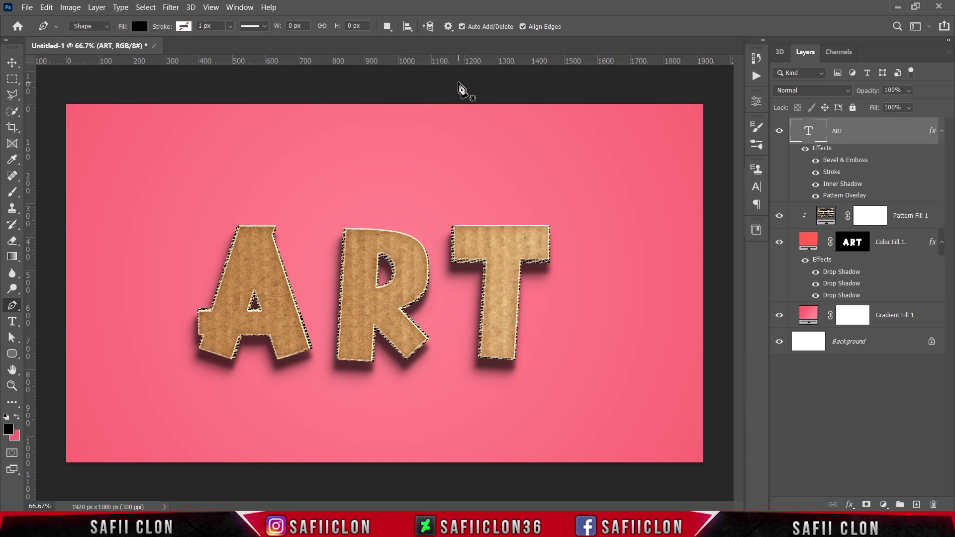
Step: Draw a closed black pen shape about 2036 x 1270 px covering two opposite canvas corners, leaving a diagonal band open, and shift its upper corner point outward
click(458, 82)
click(50, 324)
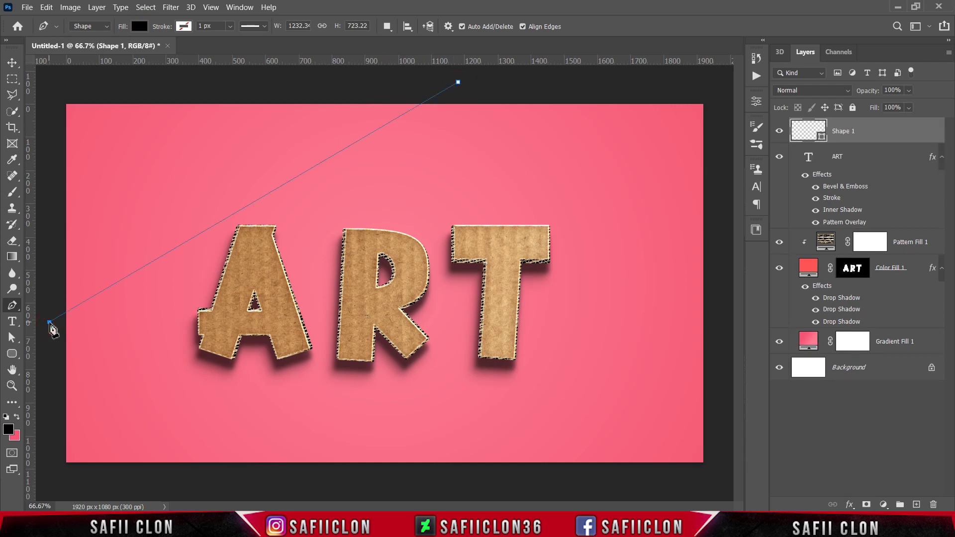
click(61, 477)
click(301, 486)
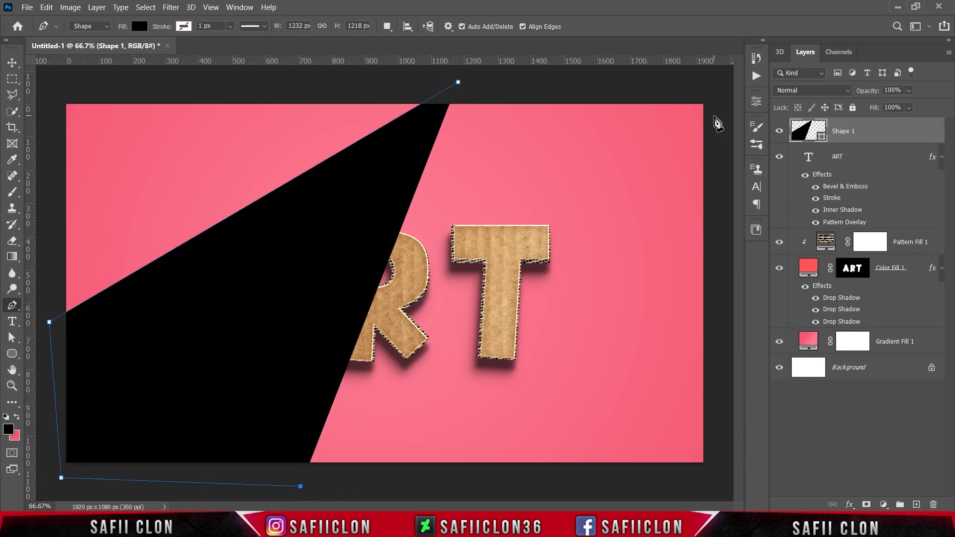
click(723, 135)
drag(300, 486, 365, 501)
click(722, 476)
click(437, 497)
click(86, 490)
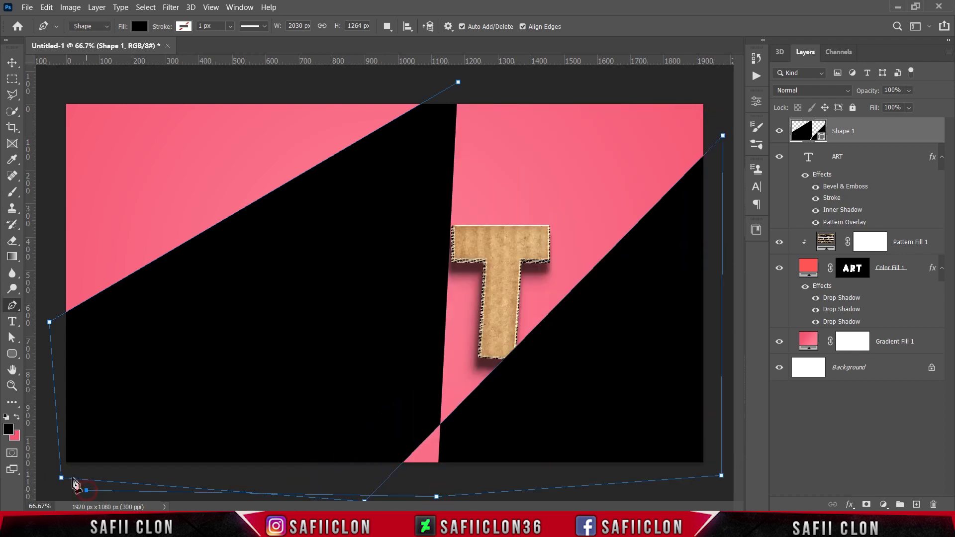
click(48, 482)
click(47, 84)
click(458, 82)
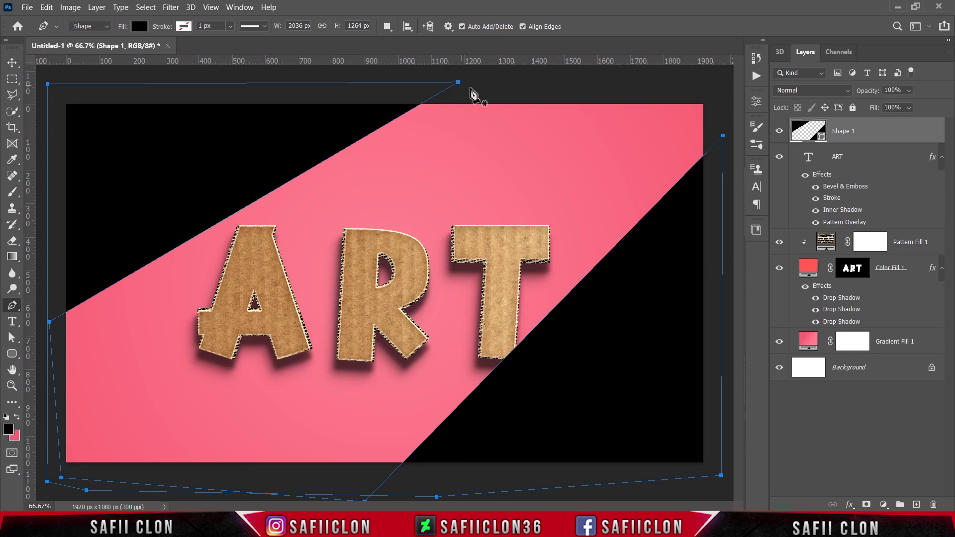
drag(458, 82, 568, 81)
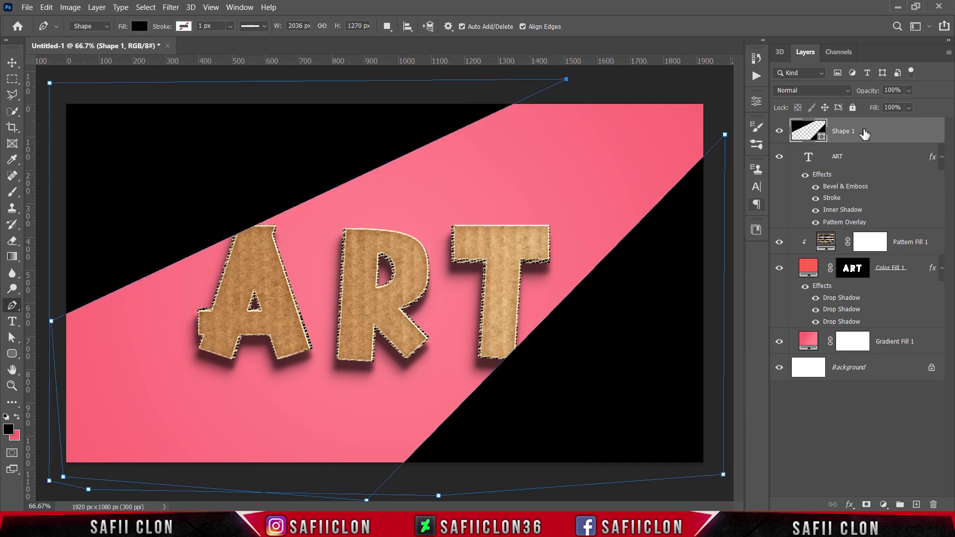
Step: Convert the Shape 1 layer to a smart object and apply a Gaussian Blur with a 29.1-pixel radius
right_click(862, 130)
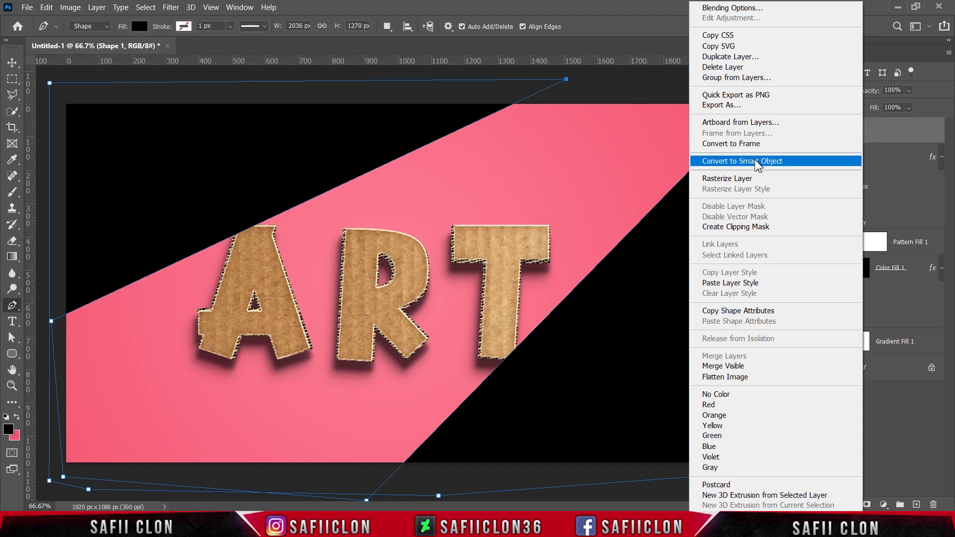
click(734, 170)
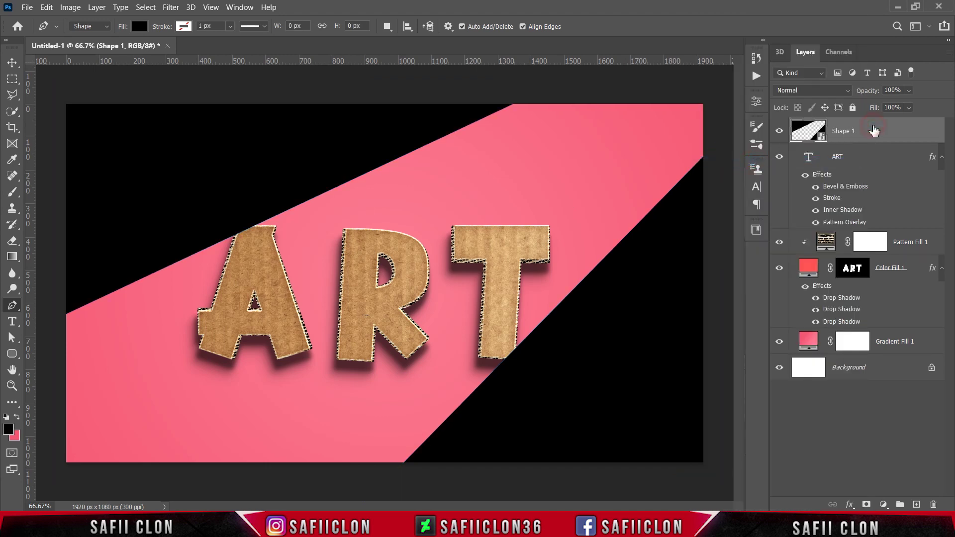
click(172, 8)
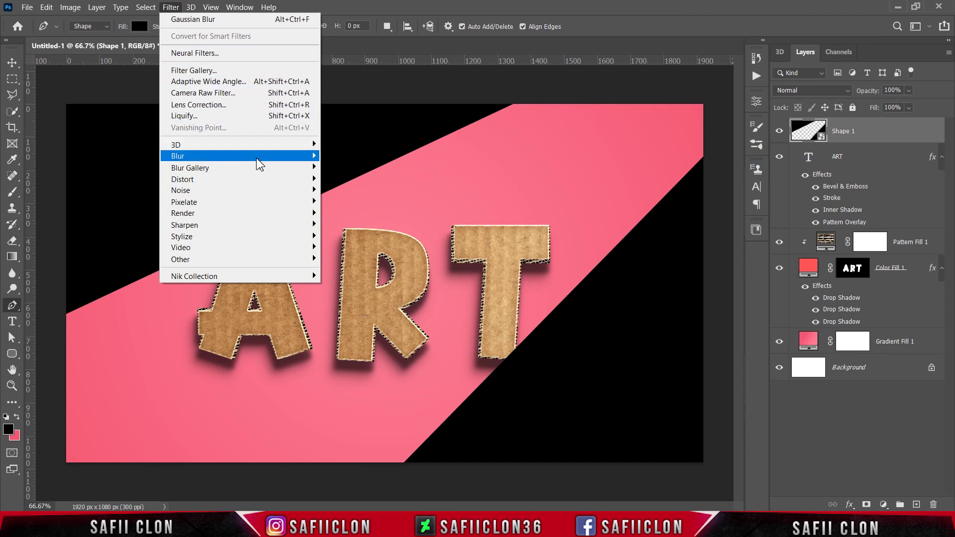
mouse_move(259, 164)
click(355, 204)
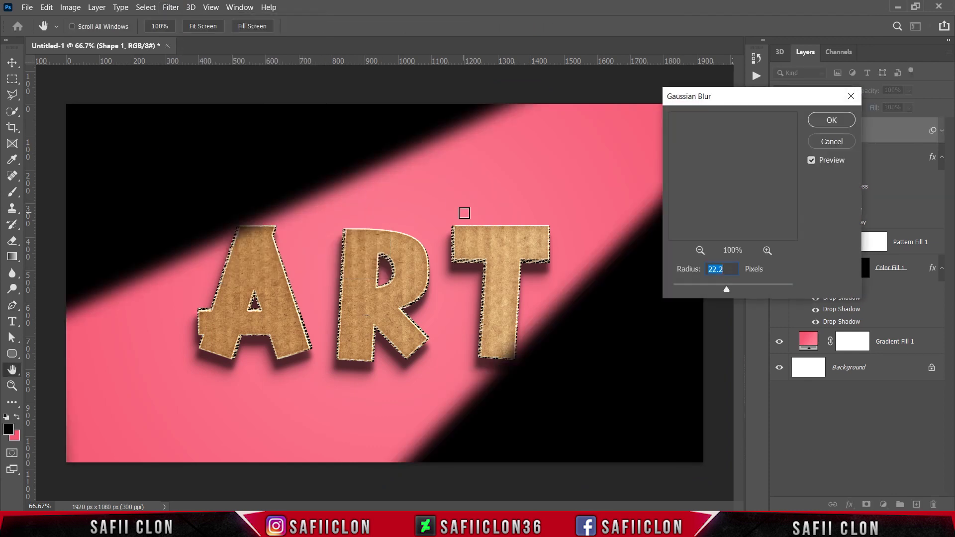
drag(727, 291, 730, 291)
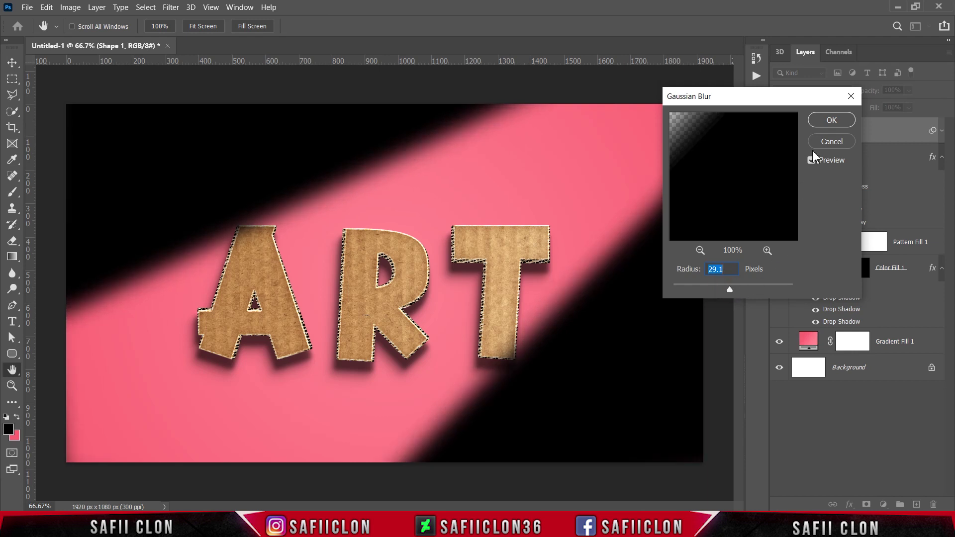
click(830, 121)
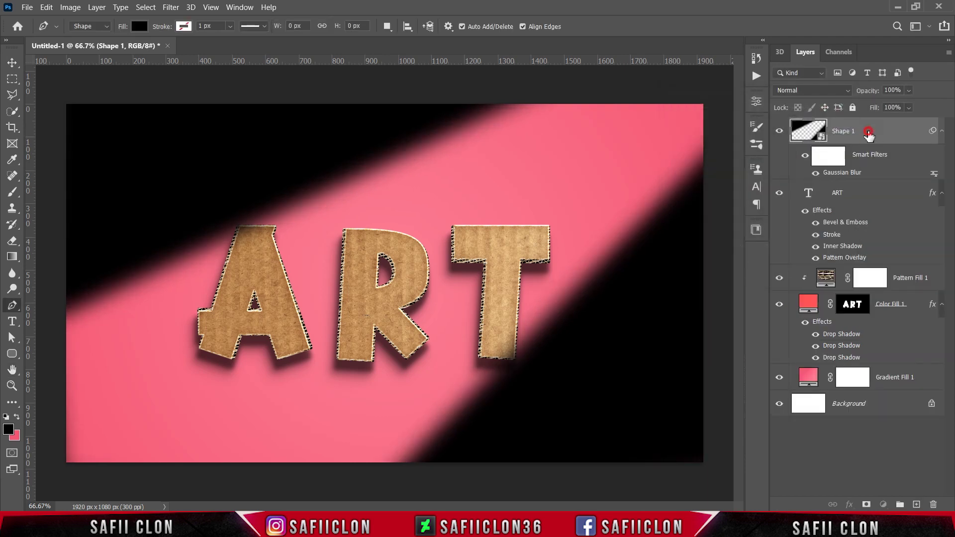
Step: Add a layer mask to Shape 1 and choose a Soft Round brush at 432 px, keeping 9% opacity
click(866, 505)
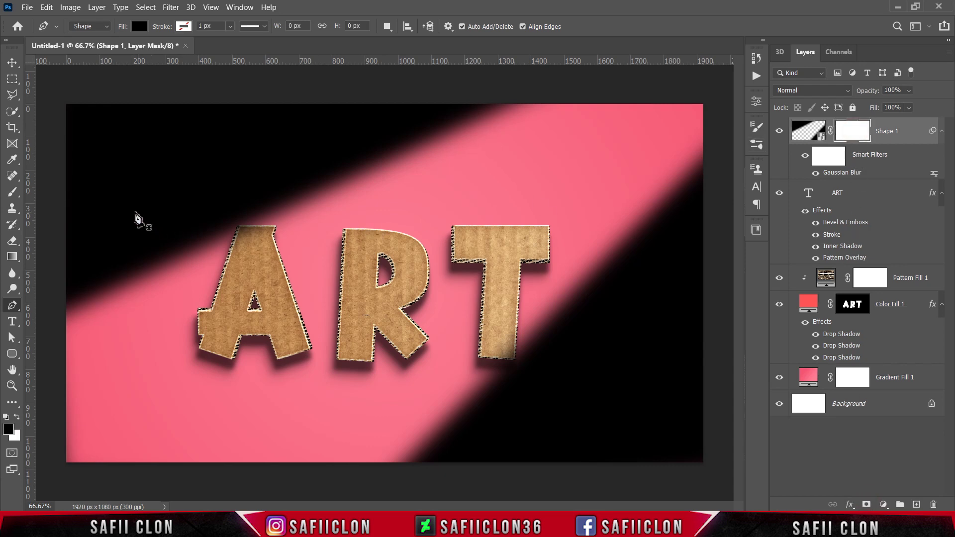
right_click(12, 192)
click(69, 192)
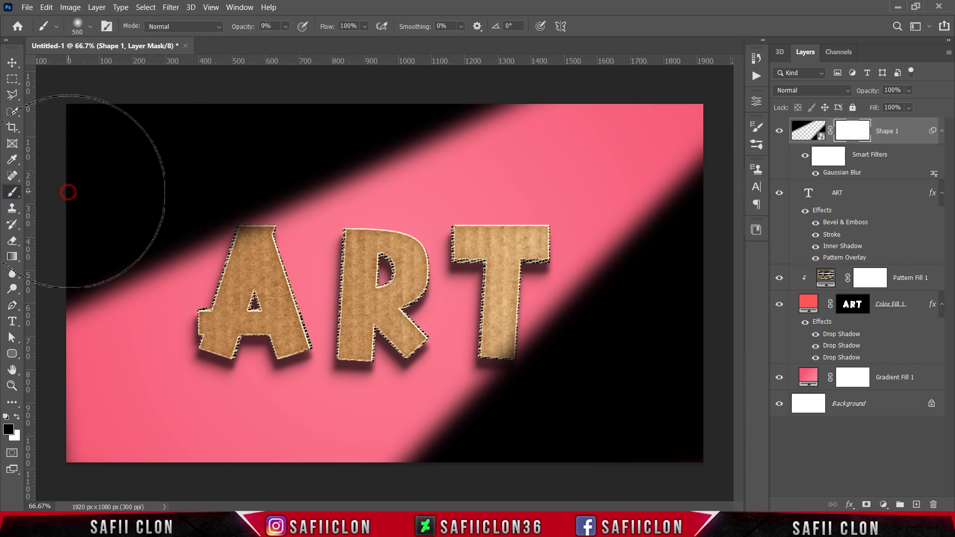
click(90, 26)
click(97, 192)
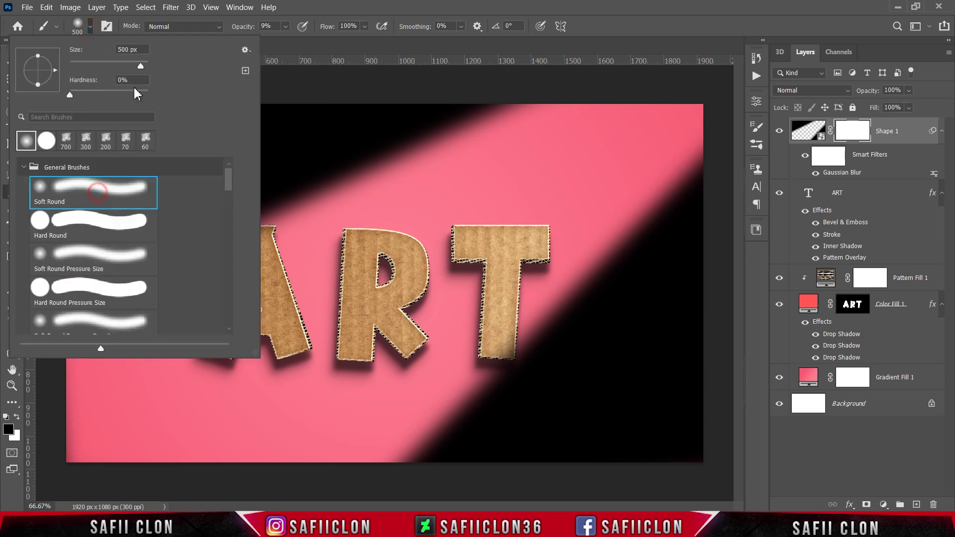
click(90, 27)
click(287, 26)
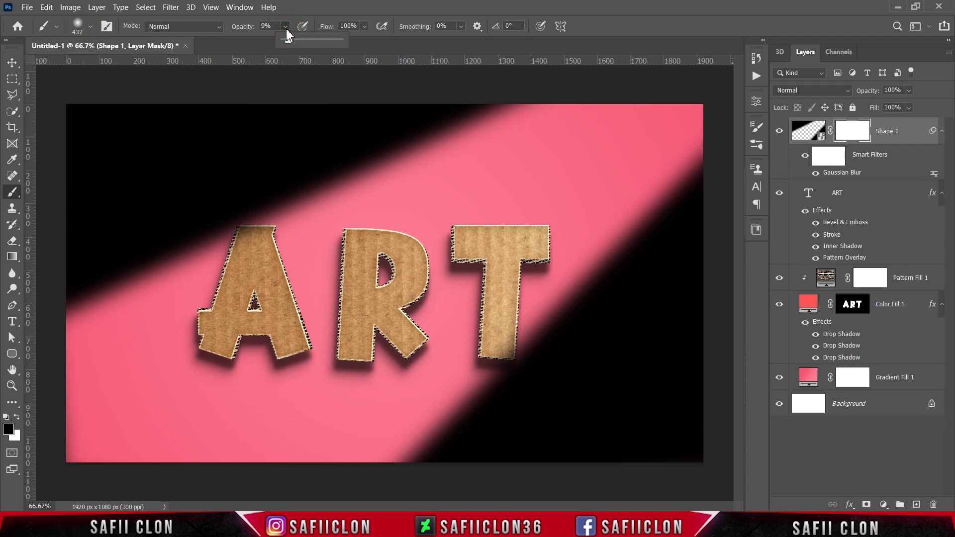
click(286, 28)
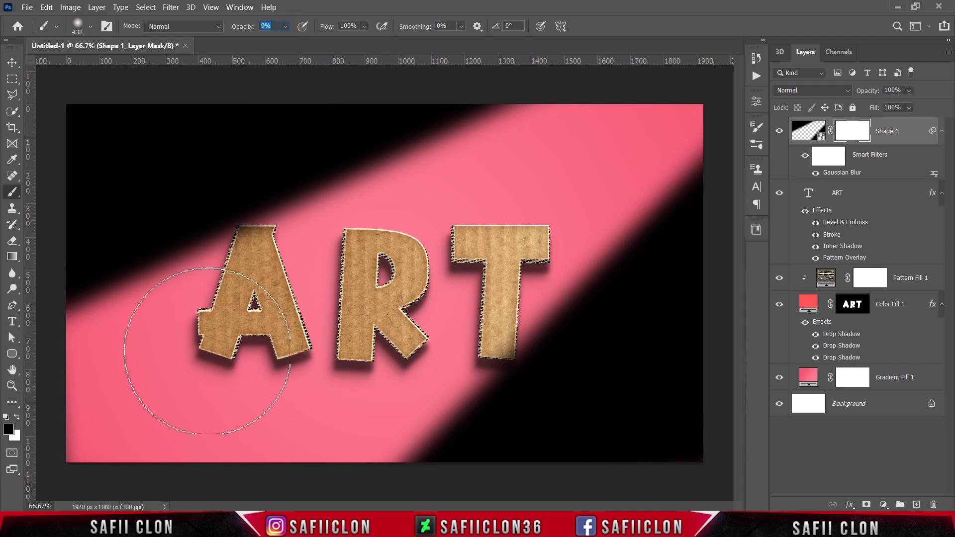
Step: Fade both diagonal corner shadows with black 9% opacity soft brush strokes on the Shape 1 mask, enlarging the brush to 600 px
mouse_move(474, 136)
mouse_down()
mouse_move(116, 320)
mouse_move(476, 156)
mouse_move(19, 354)
mouse_up()
mouse_move(50, 319)
mouse_down()
mouse_move(399, 124)
mouse_move(64, 133)
mouse_move(469, 220)
mouse_up()
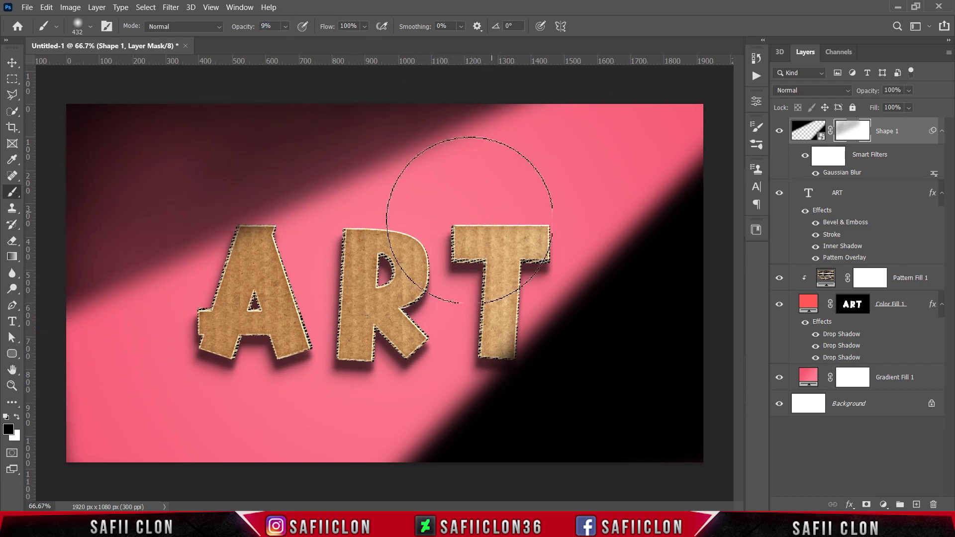
key(bracketright)
key(bracketright)
mouse_move(462, 151)
mouse_down()
mouse_move(153, 300)
mouse_move(318, 150)
mouse_up()
drag(650, 216, 395, 444)
drag(394, 443, 701, 171)
mouse_move(640, 473)
mouse_down()
mouse_move(695, 332)
mouse_move(395, 510)
mouse_move(650, 53)
mouse_move(704, 43)
mouse_move(241, 295)
mouse_up()
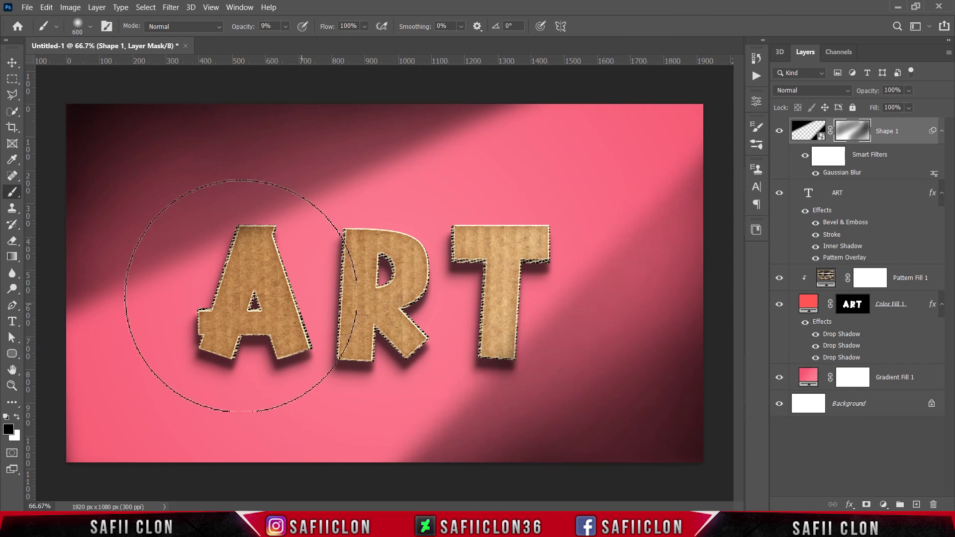
Step: Lighten the shadows' inner edges around the letters with more 600 px black strokes on the Shape 1 mask, undoing one stroke
drag(482, 57, 75, 149)
drag(30, 172, 233, 138)
key(ctrl+z)
drag(416, 205, 91, 354)
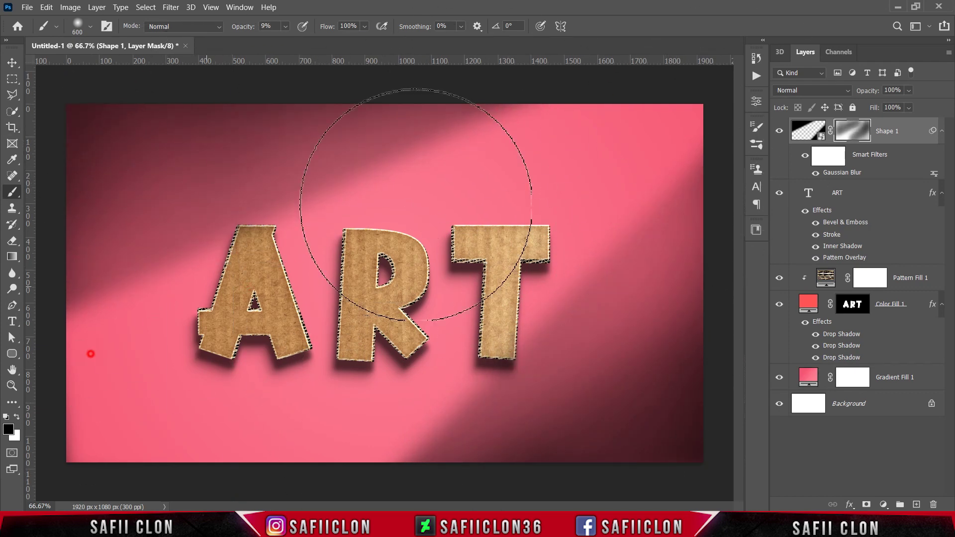
mouse_move(396, 399)
mouse_down()
mouse_move(401, 379)
mouse_move(709, 193)
mouse_up()
mouse_move(483, 120)
mouse_down()
mouse_move(242, 176)
mouse_move(123, 322)
mouse_up()
mouse_move(121, 332)
mouse_down()
mouse_move(117, 371)
mouse_move(365, 245)
mouse_up()
drag(324, 280, 431, 173)
drag(423, 326, 692, 199)
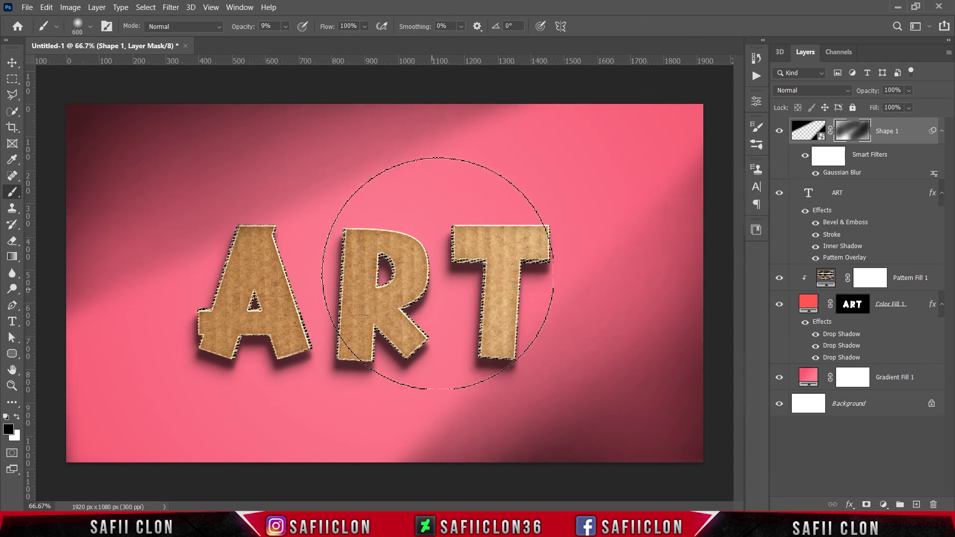
Step: Hide and show the Shape 1 layer twice to compare the design with and without the diagonal shadows
click(780, 132)
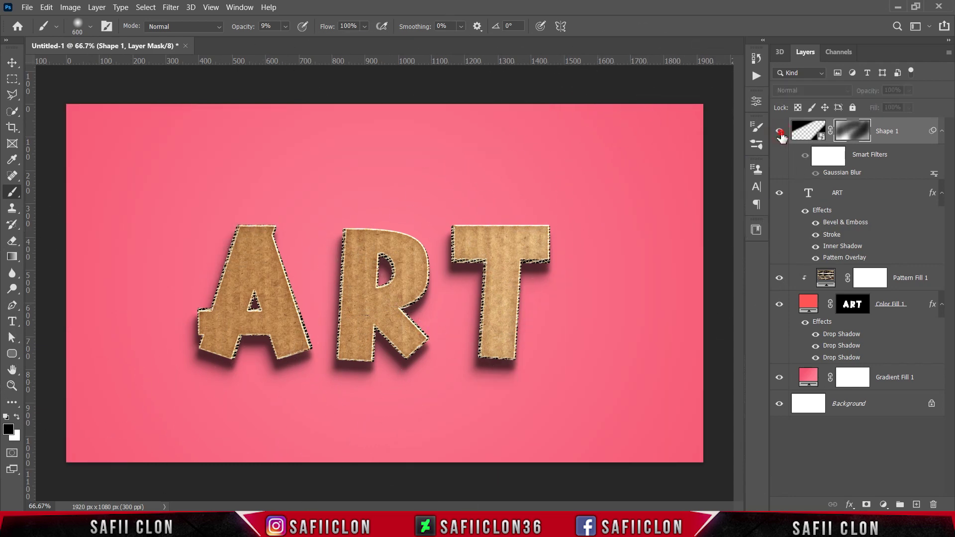
click(780, 133)
click(780, 133)
click(780, 133)
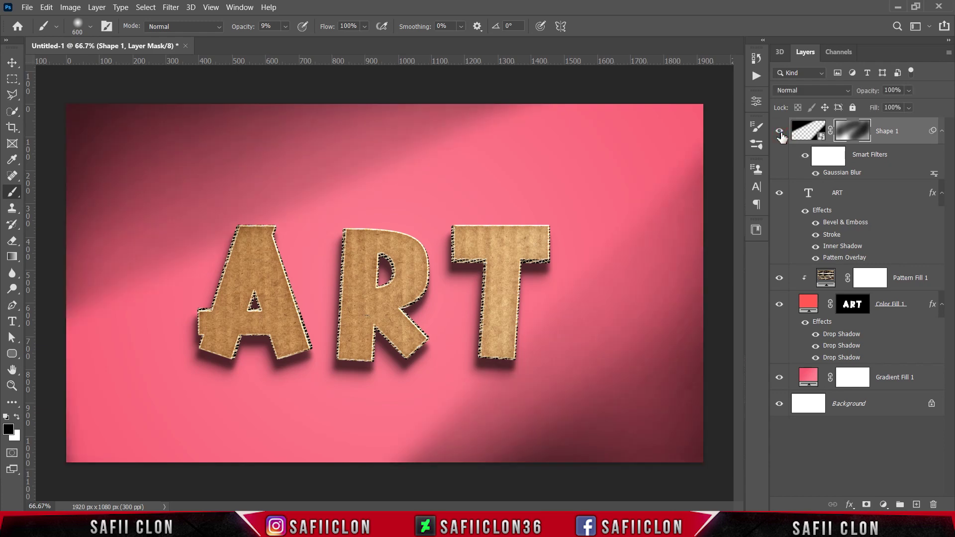
Step: Hide and show the ART, Pattern Fill 1, Color Fill 1 and Gradient Fill 1 layers one by one to review their contributions
click(780, 194)
click(780, 194)
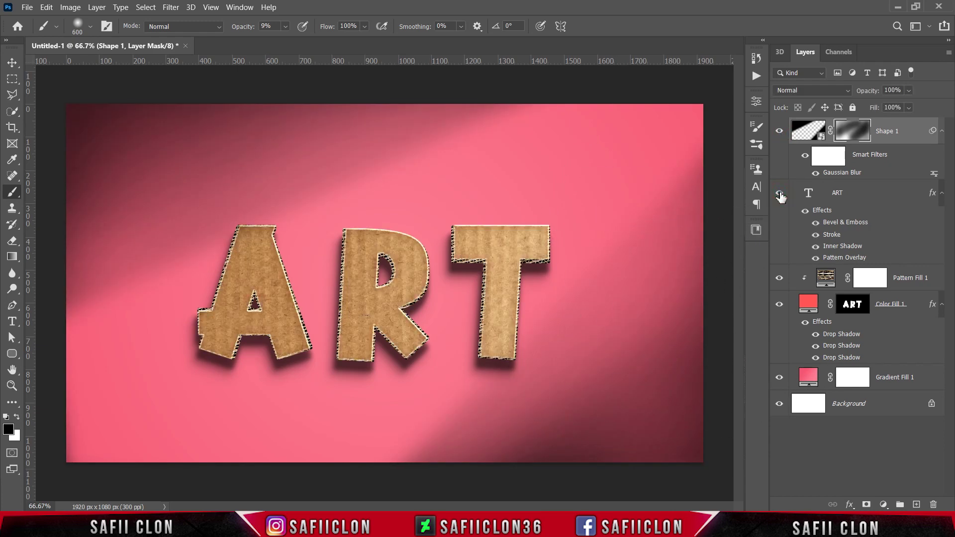
click(780, 279)
click(780, 279)
click(780, 306)
click(780, 306)
click(780, 379)
click(779, 380)
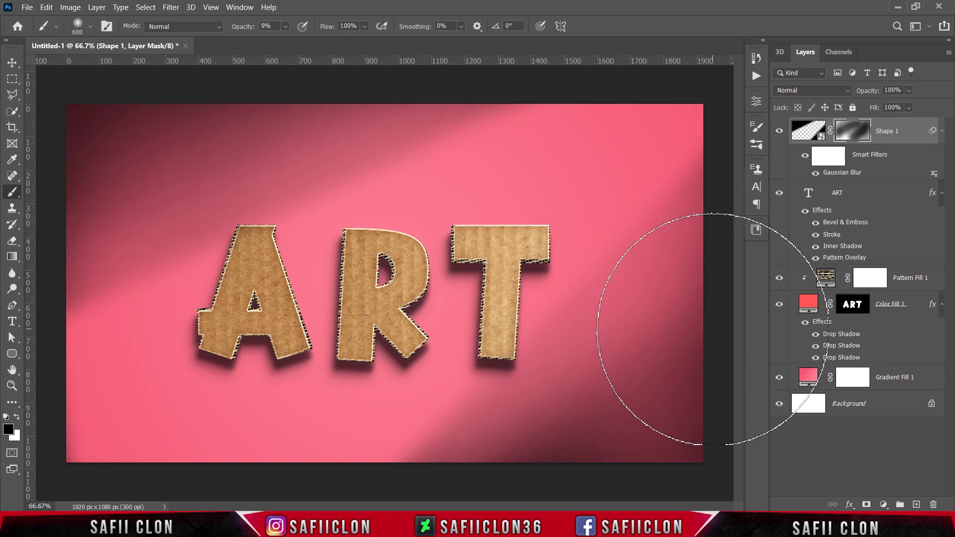
Step: Examine the corrugated letter edges up close and the overall cardboard text composition at several magnifications
key(ctrl+plus)
key(ctrl+plus)
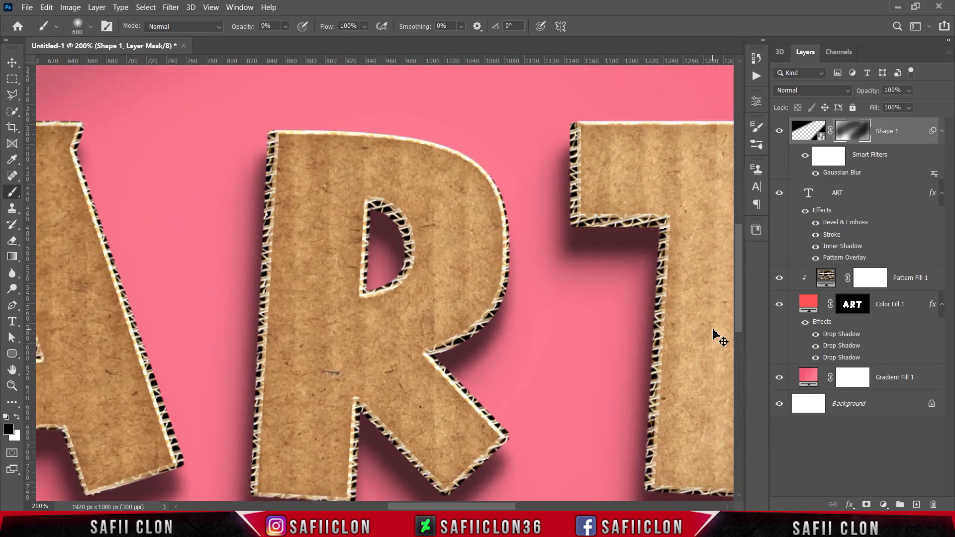
key(ctrl+0)
key(ctrl+minus)
key(ctrl+minus)
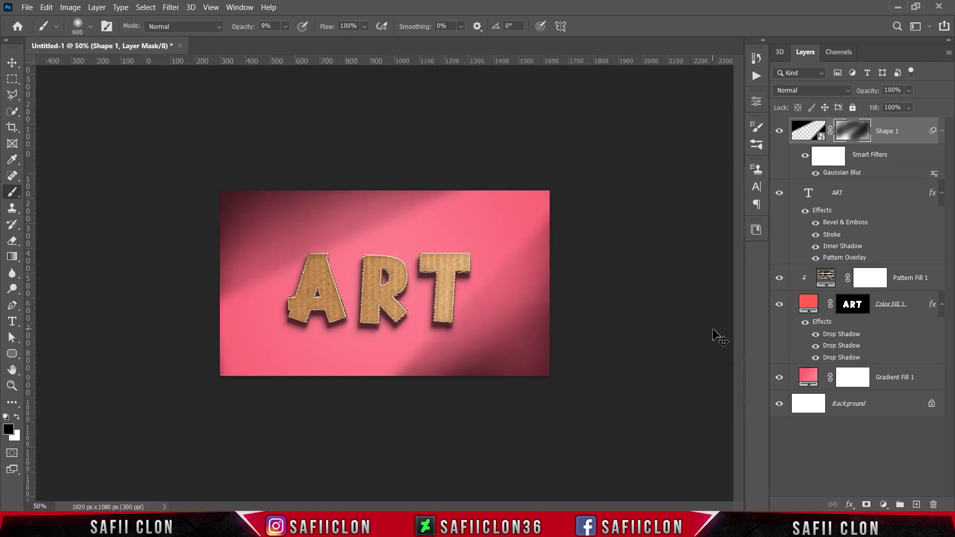
key(ctrl+plus)
key(ctrl+plus)
key(ctrl+plus)
key(ctrl+minus)
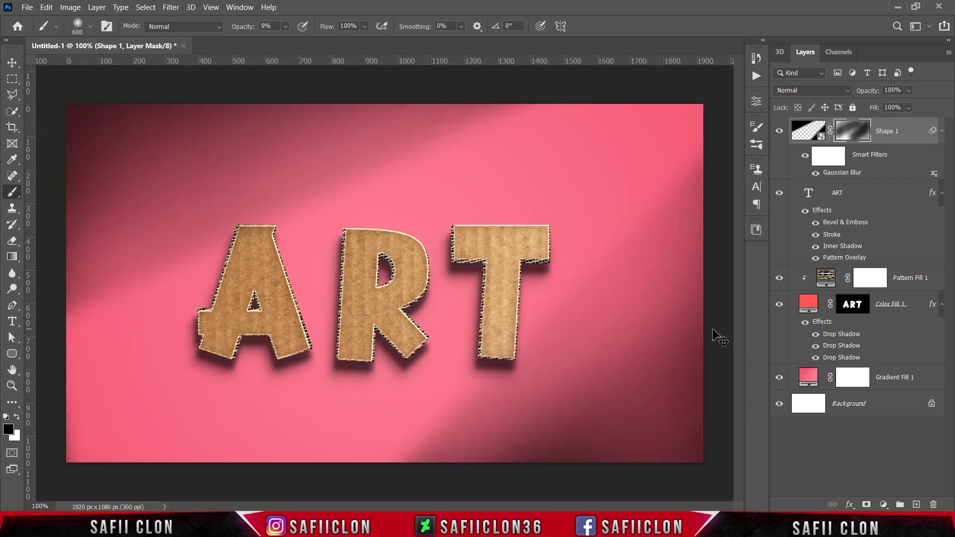